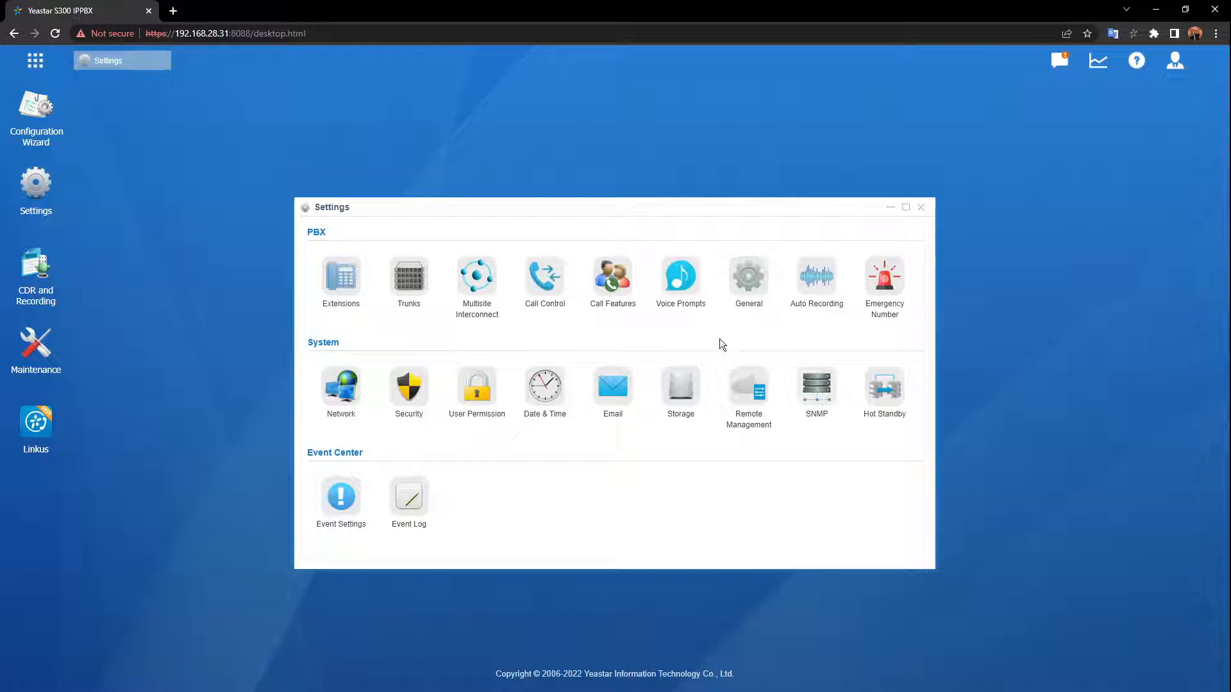
Step: Open the Auto Recording settings and go from there to the storage location preferences and storage device list
click(807, 274)
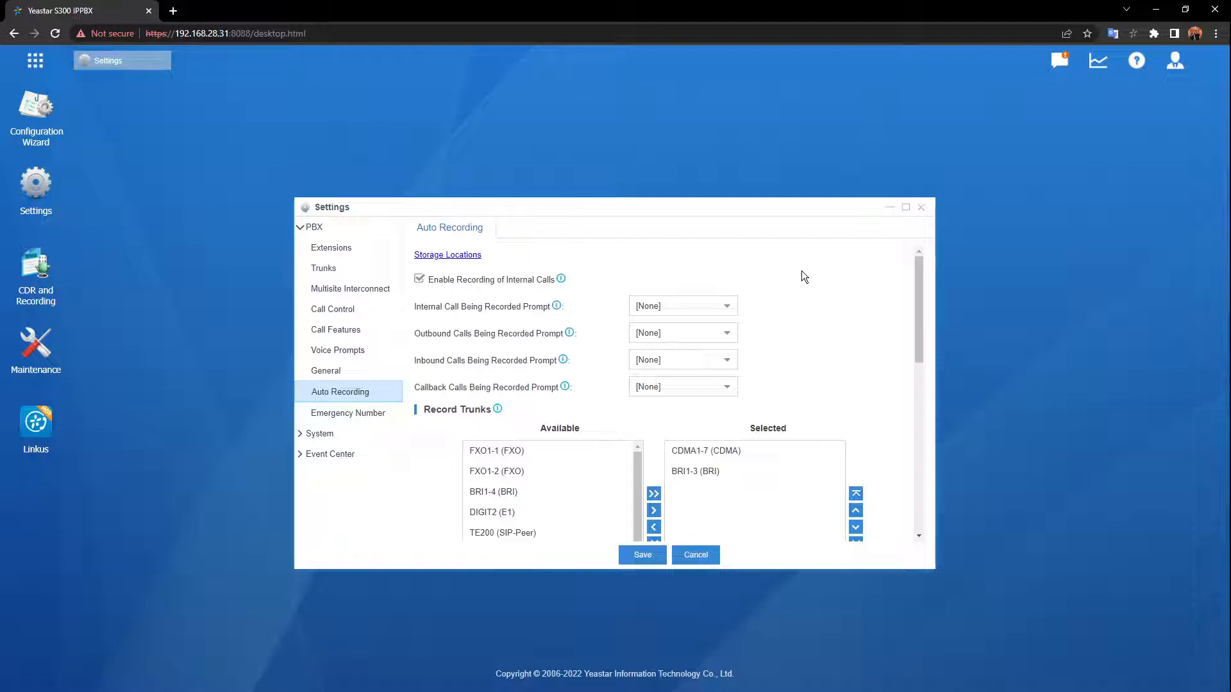
click(444, 255)
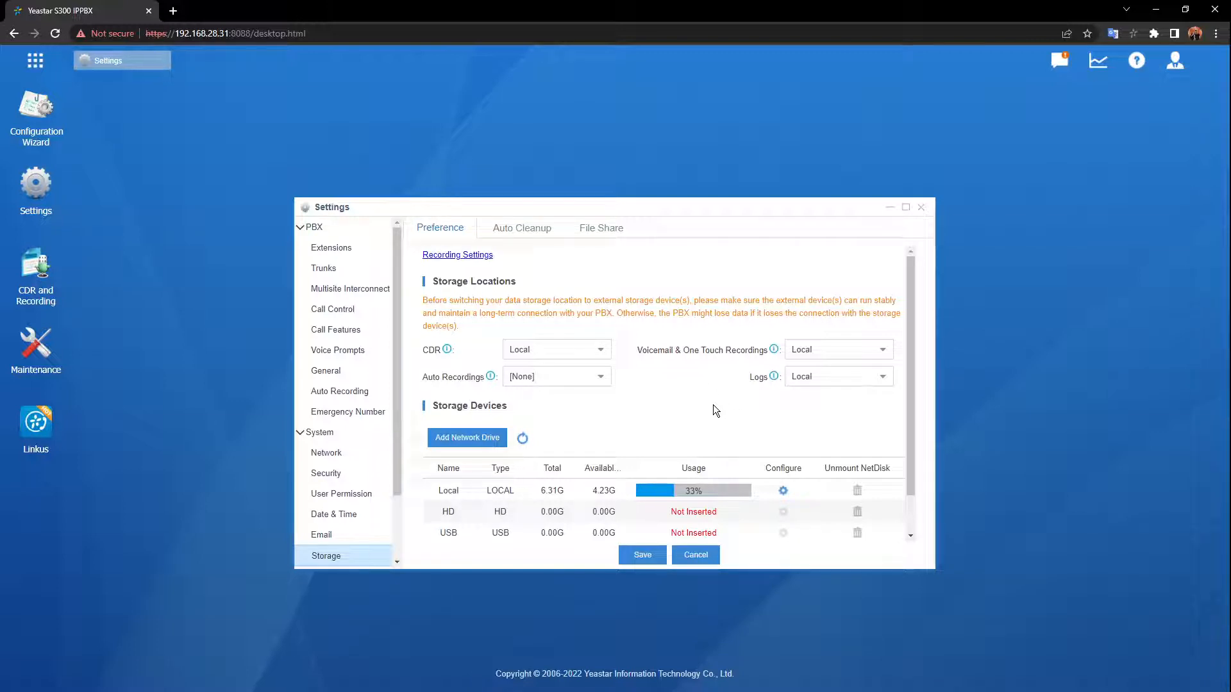
scroll(710, 402, down, 1)
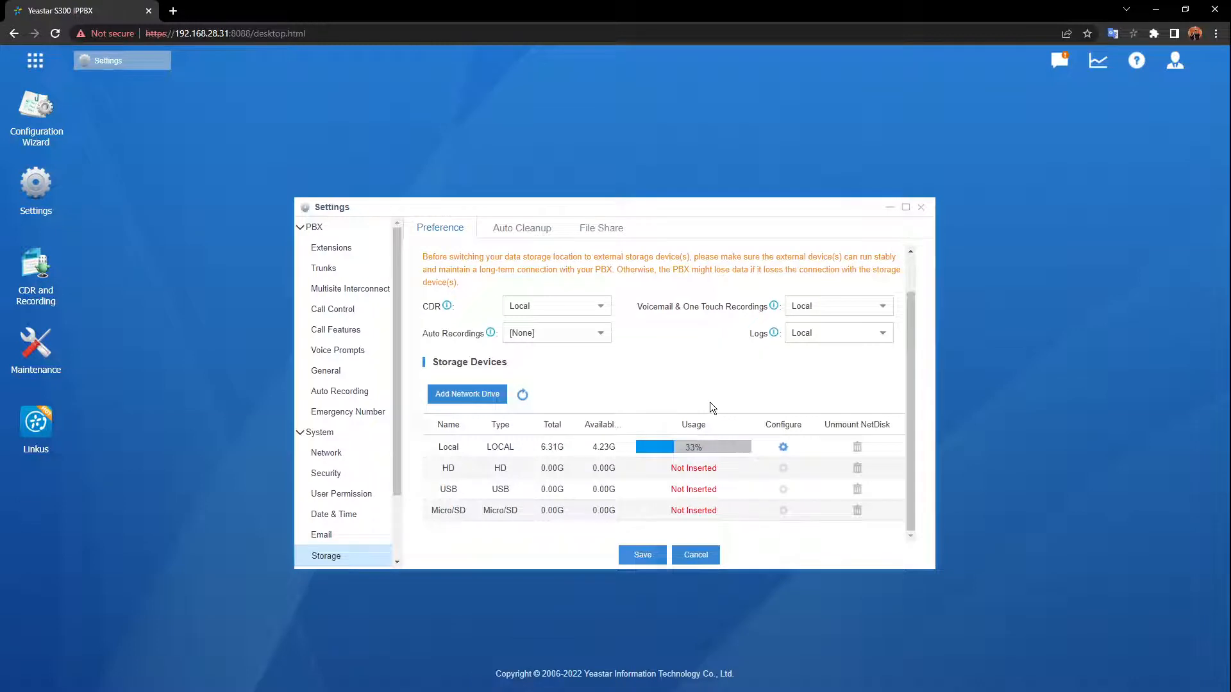
scroll(708, 399, up, 1)
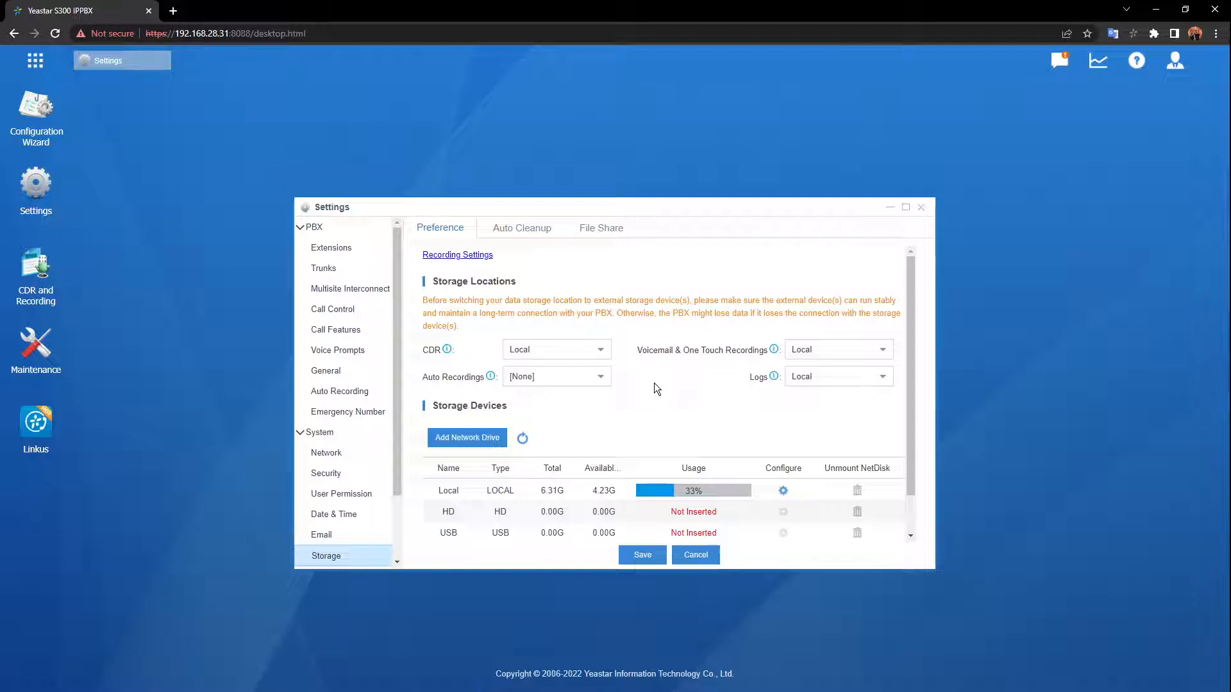
Step: Choose Local as the CDR storage location and check the locations offered for Auto Recordings
click(602, 350)
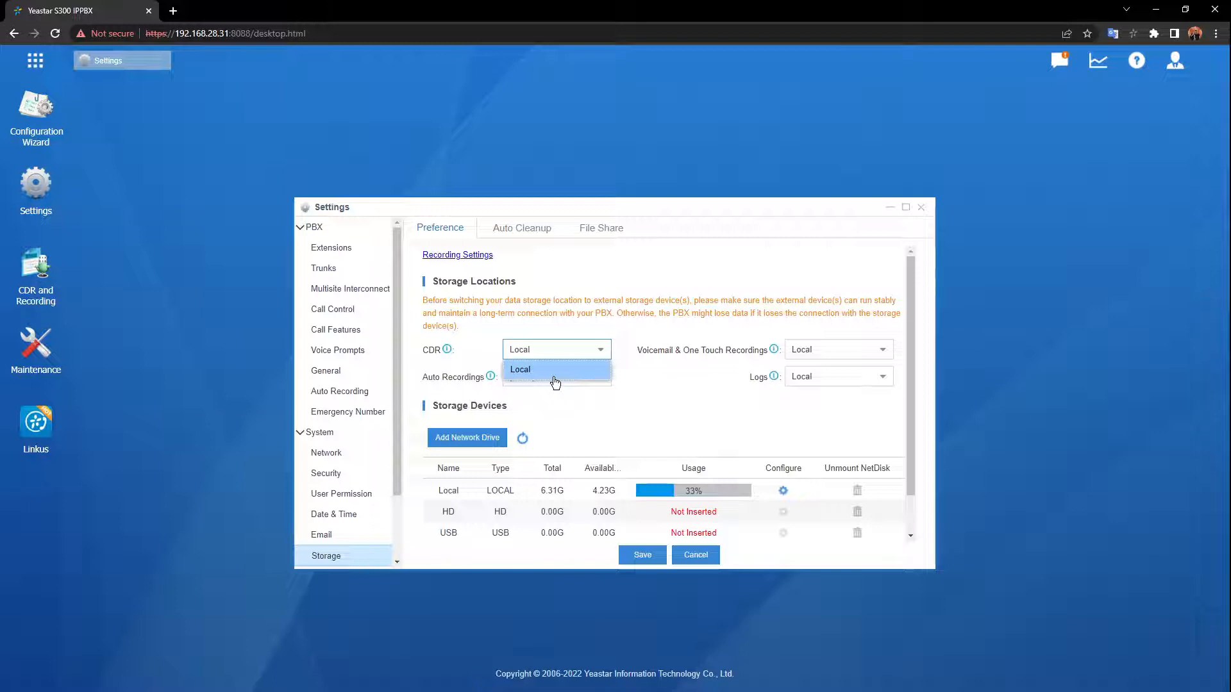
click(554, 378)
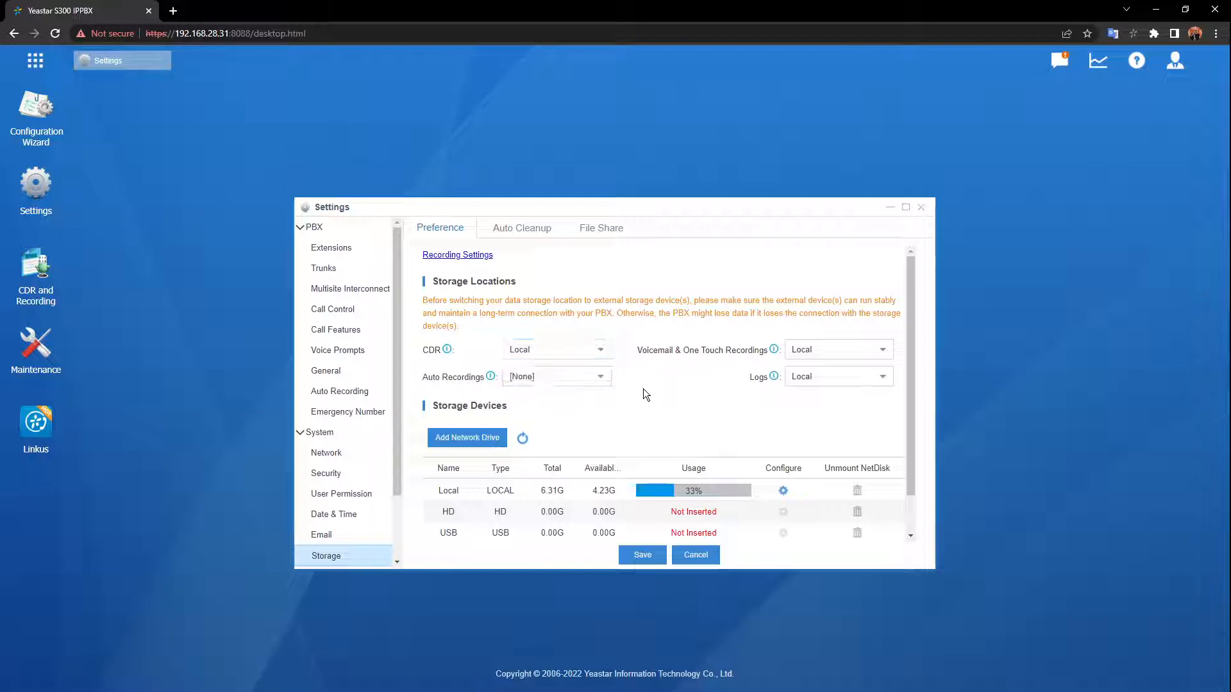
click(604, 378)
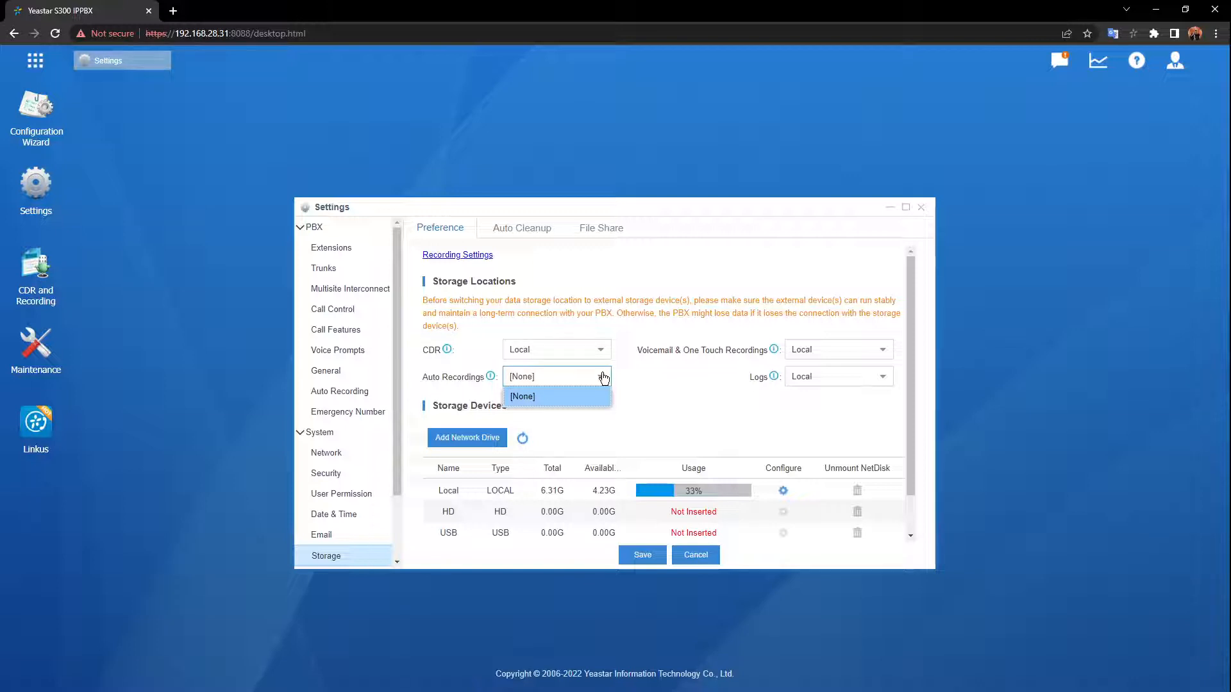
click(603, 378)
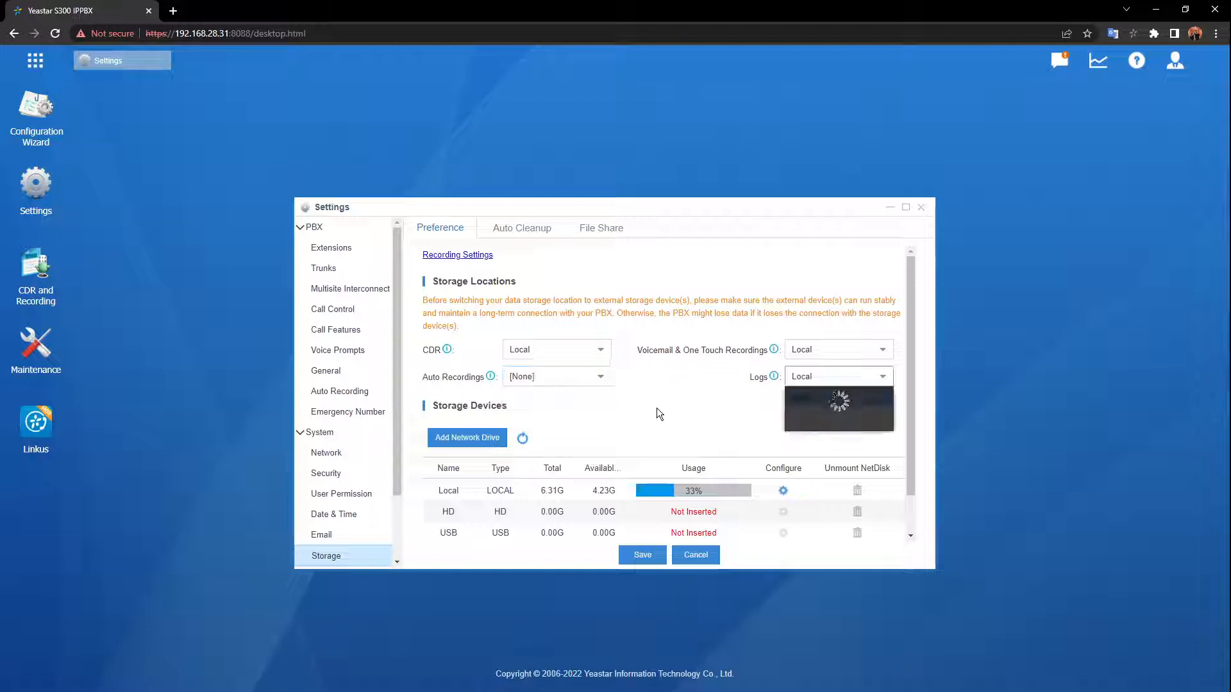
Step: Inspect the Local storage device's details and the Add Network Drive form, closing both without changes
scroll(659, 406, down, 1)
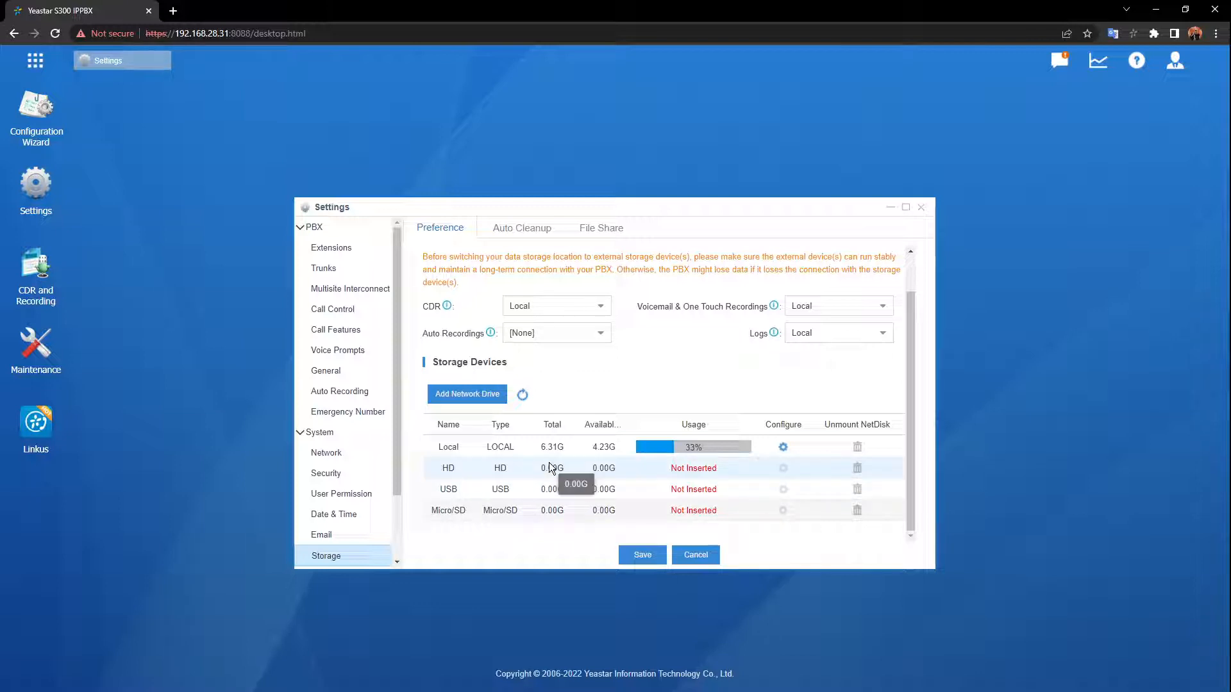
click(783, 447)
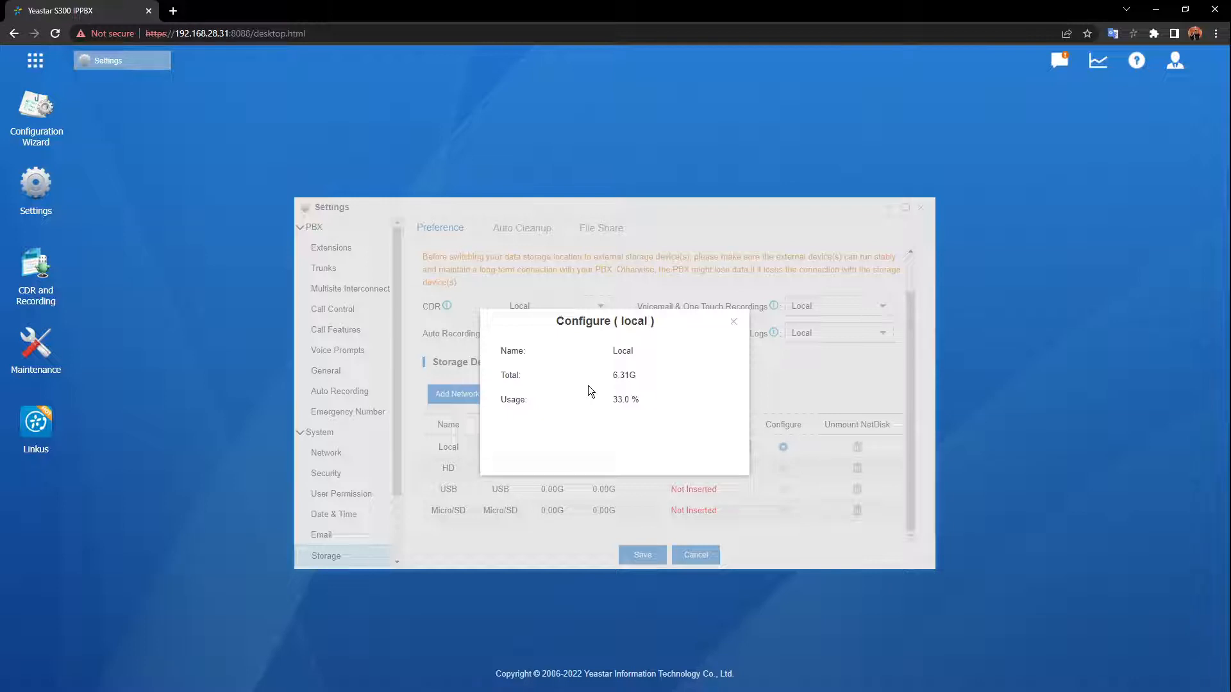
click(732, 325)
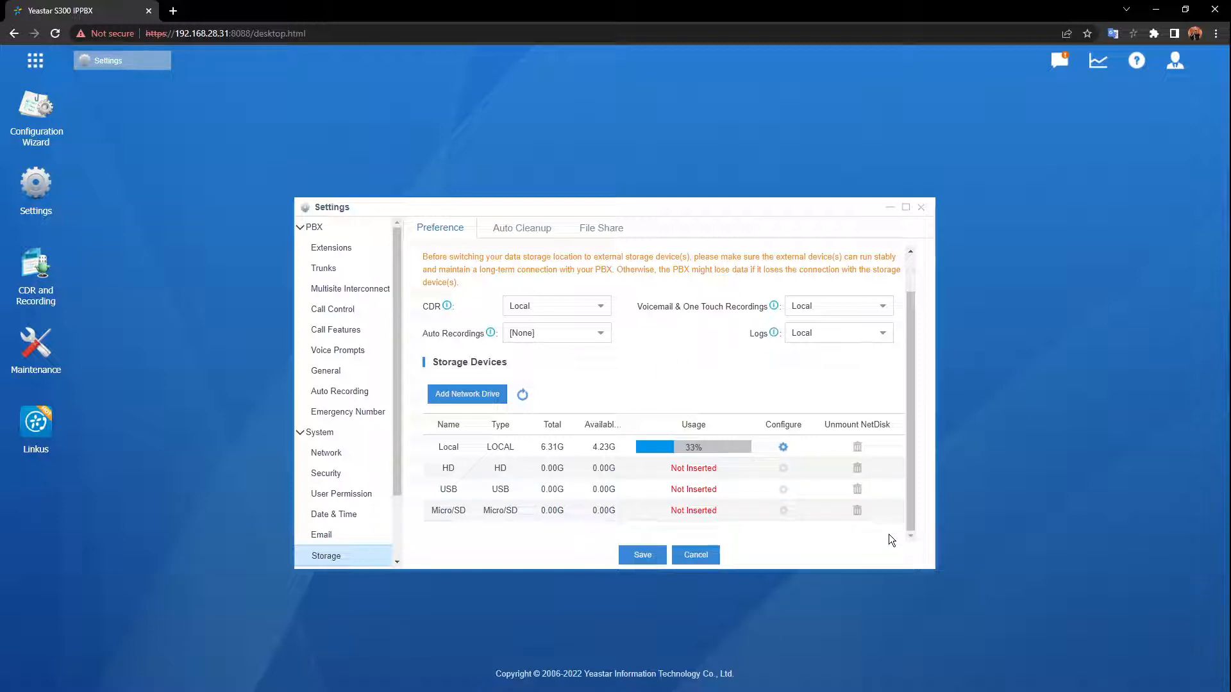
click(468, 394)
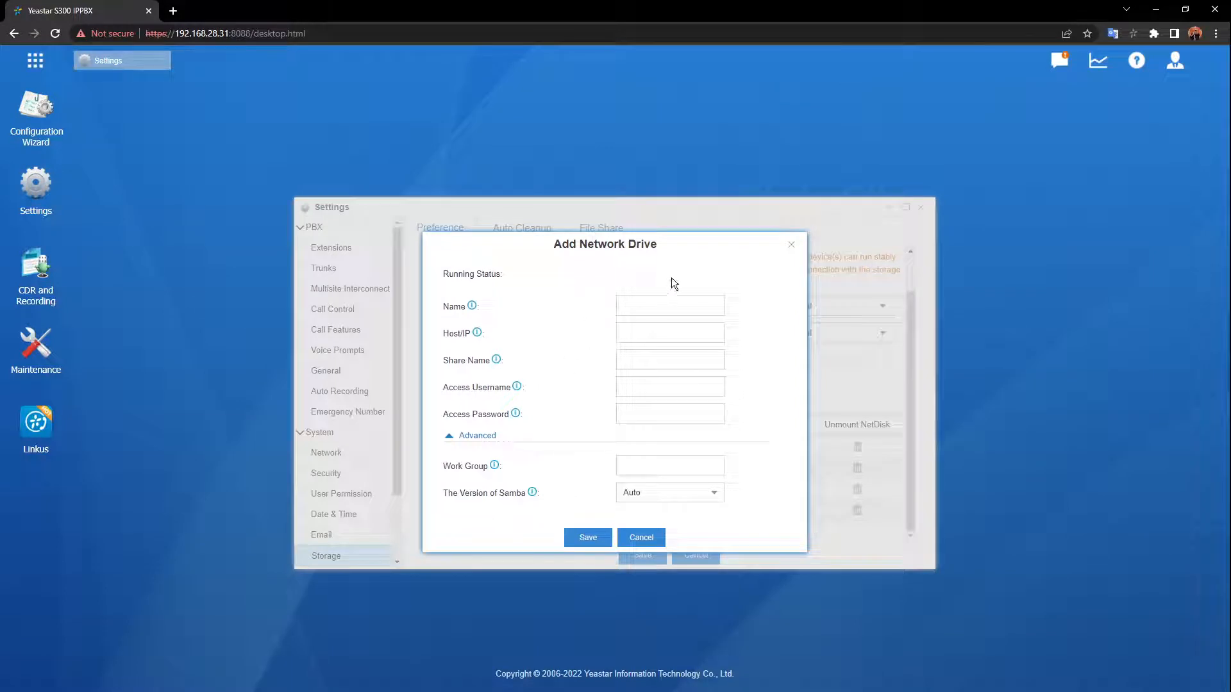
click(791, 248)
Step: Examine the storage Auto Cleanup settings, including the Max Usage Of Device choices for auto recordings
click(521, 237)
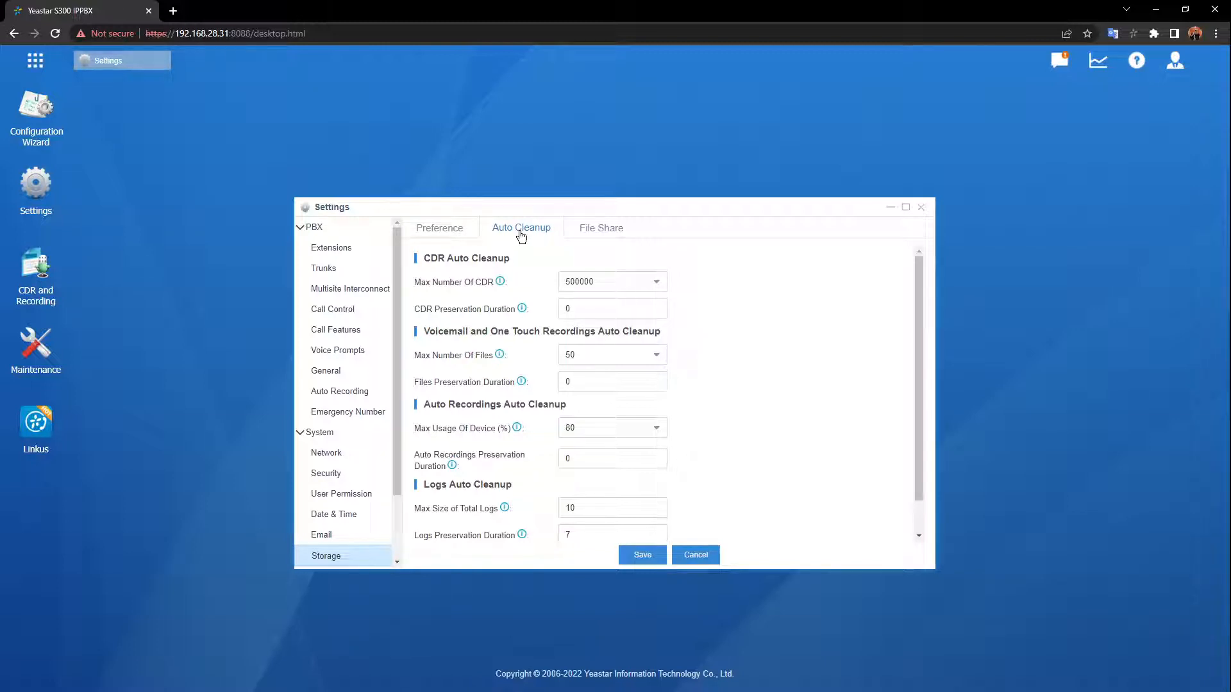
scroll(719, 276, down, 1)
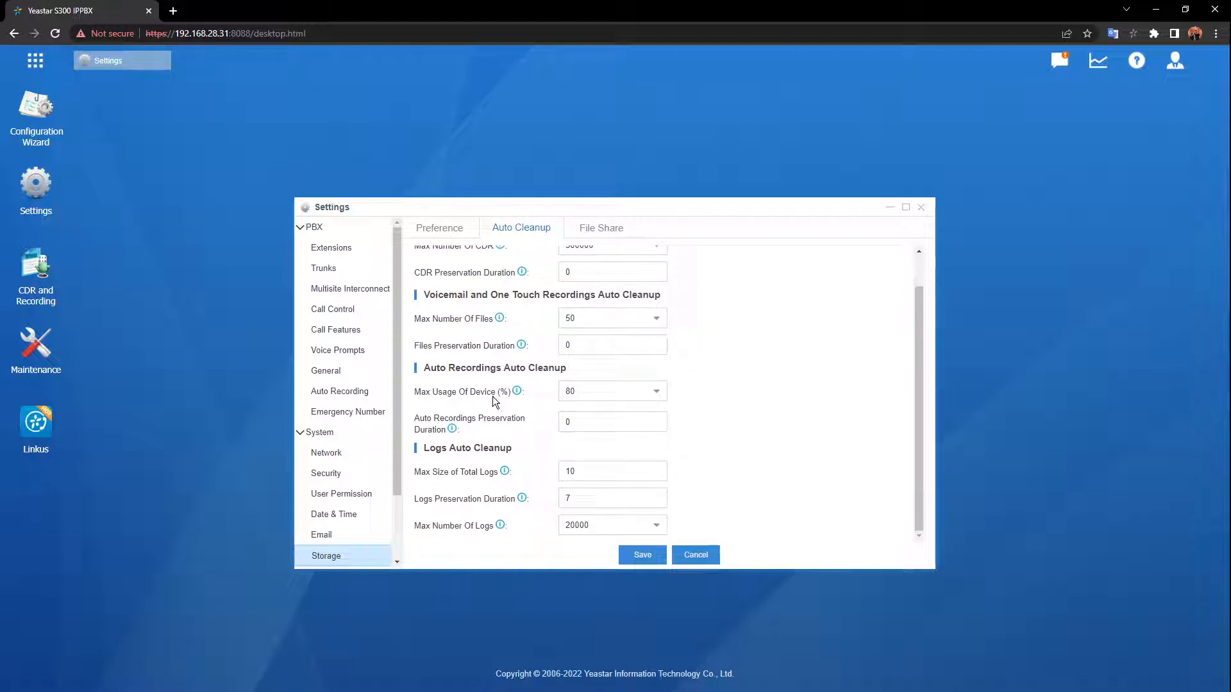
click(660, 393)
click(703, 390)
Step: Return to the Auto Recording settings, review the prompts, trunks, extensions and conferences being recorded, and save
click(455, 240)
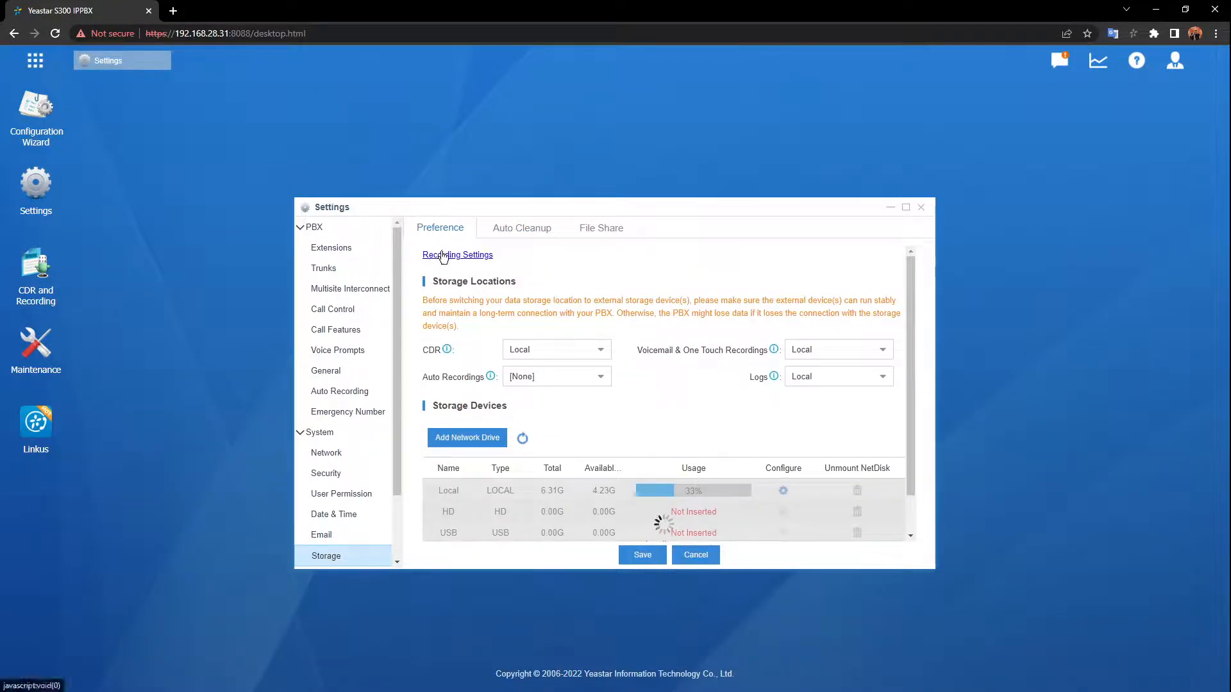
click(443, 256)
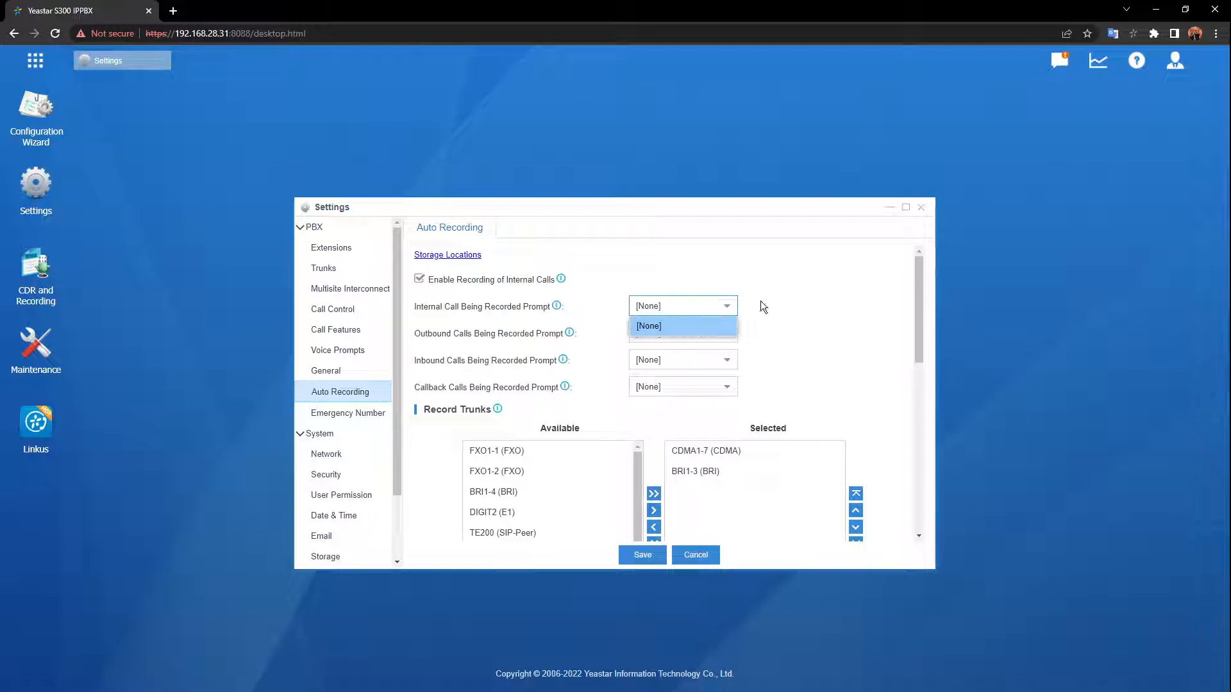
click(788, 305)
scroll(790, 318, down, 2)
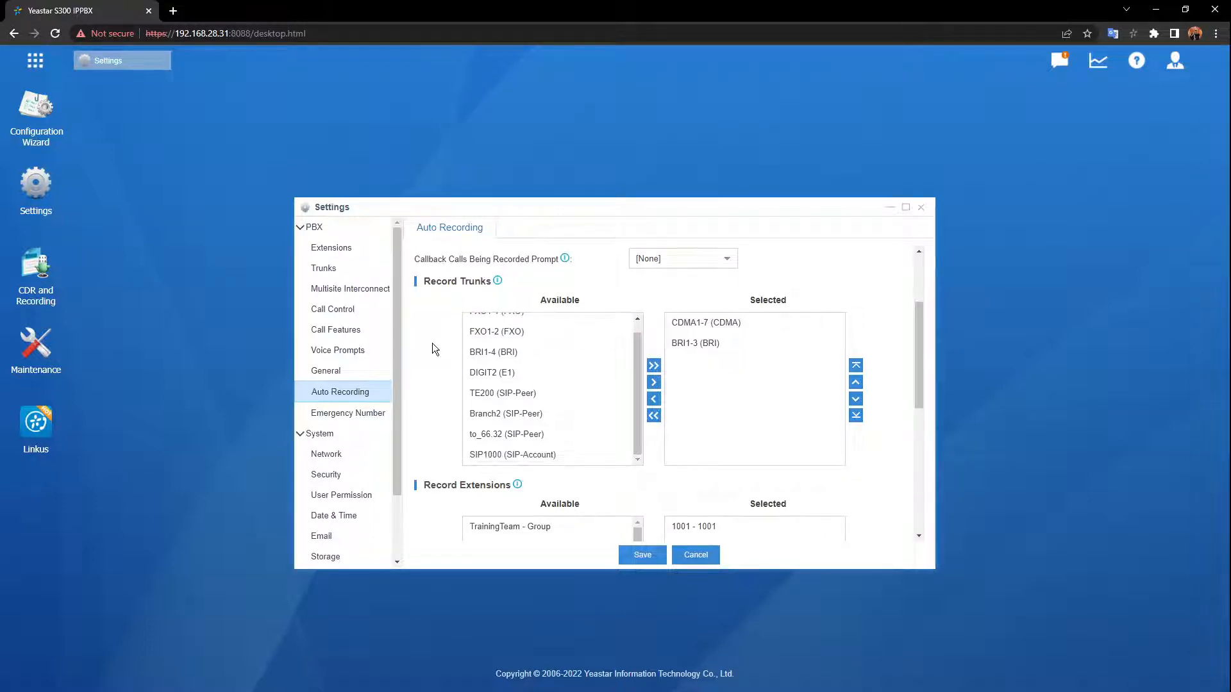
scroll(416, 356, down, 2)
scroll(416, 359, down, 3)
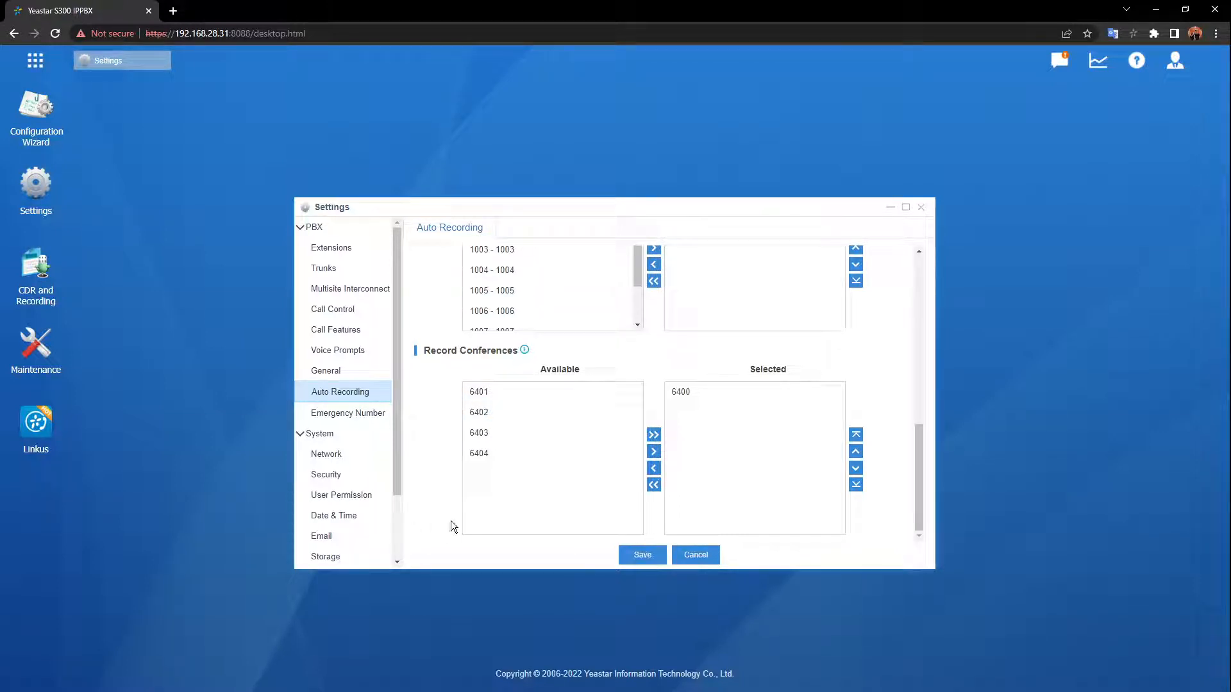
click(630, 559)
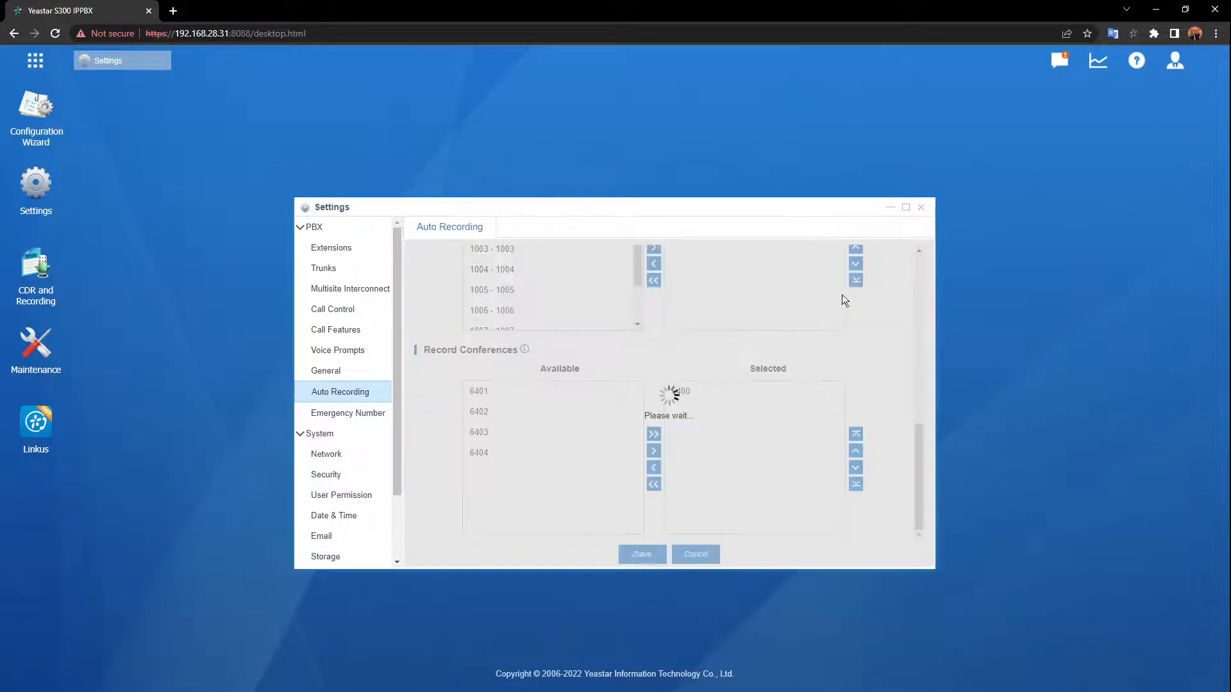
Step: Open the Event Settings in the Event Center
scroll(718, 379, up, 4)
scroll(715, 385, up, 4)
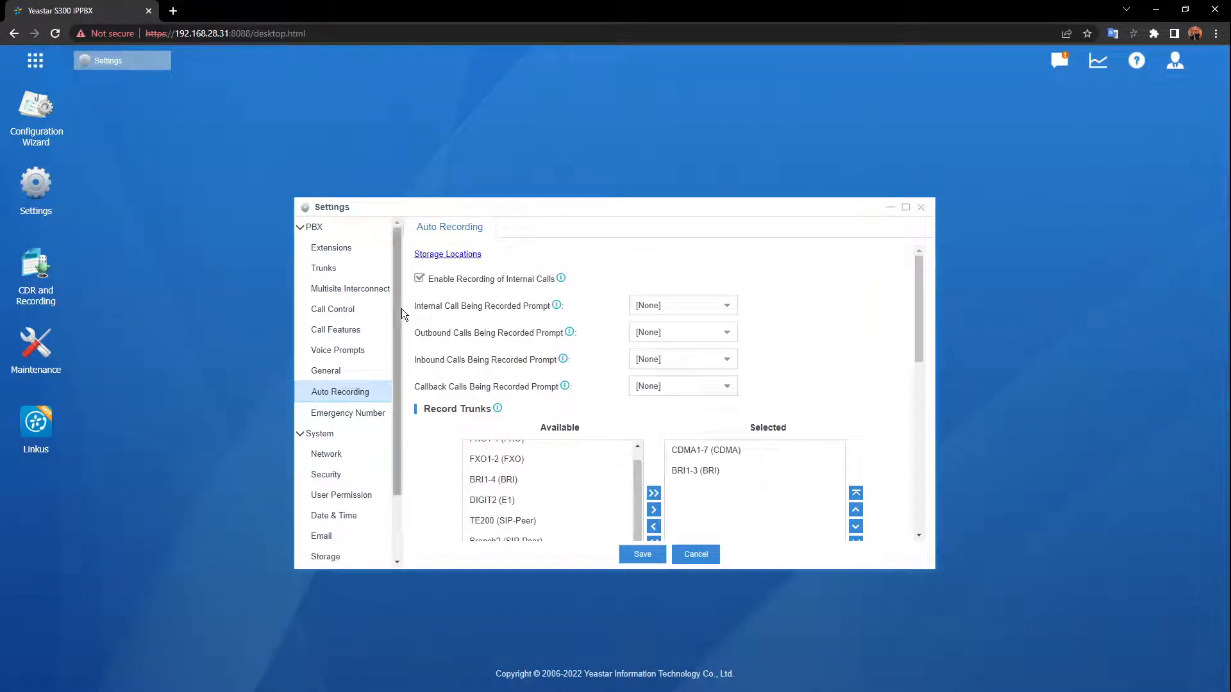
drag(398, 293, 406, 409)
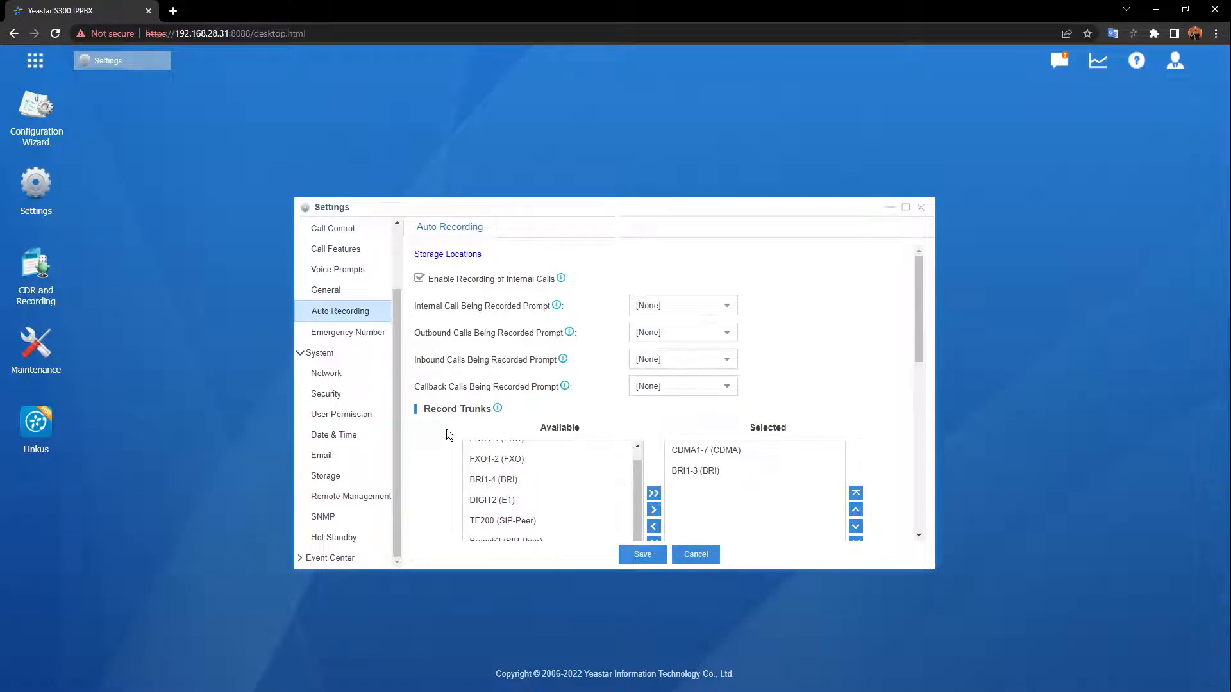
click(324, 559)
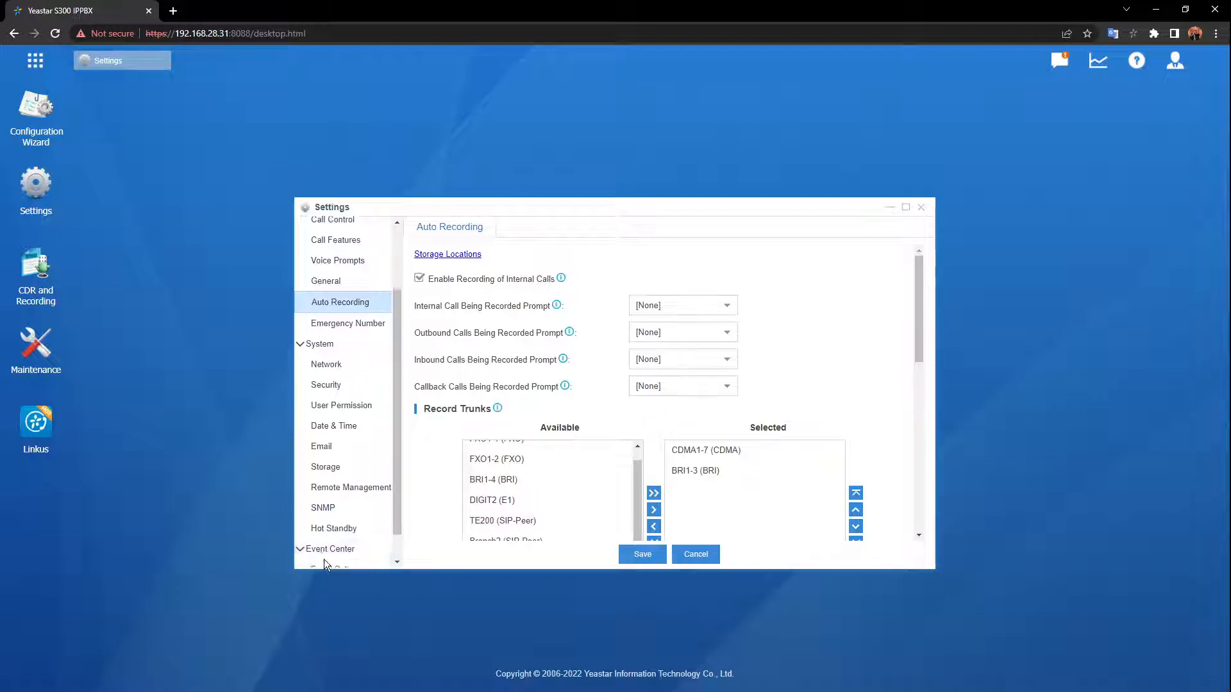
click(351, 540)
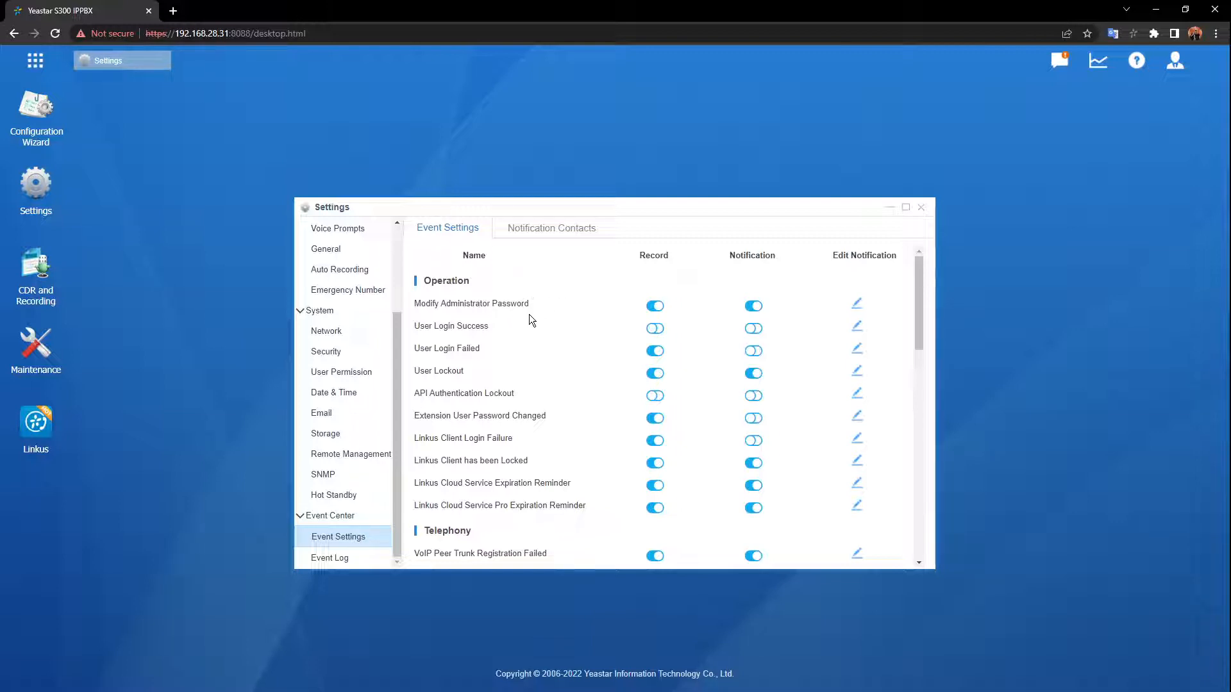
Step: Examine the Operation, Telephony and System events with their record and notification switches
scroll(529, 314, down, 1)
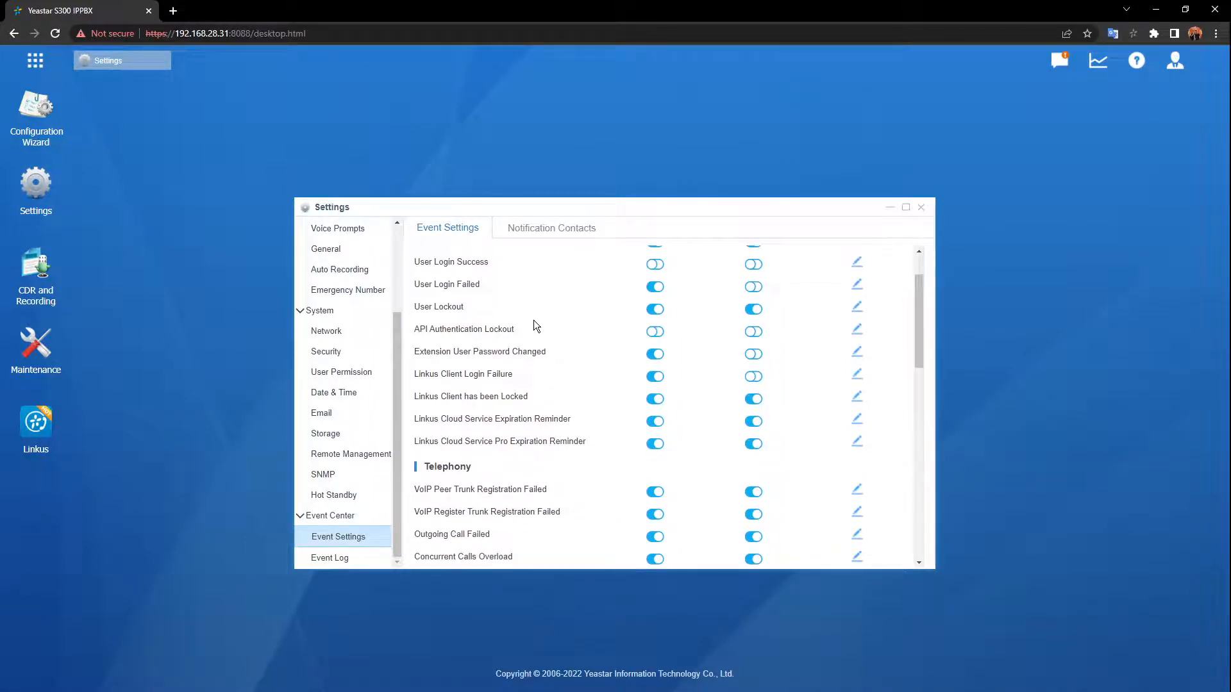
scroll(535, 314, up, 1)
scroll(607, 398, down, 1)
scroll(605, 393, up, 1)
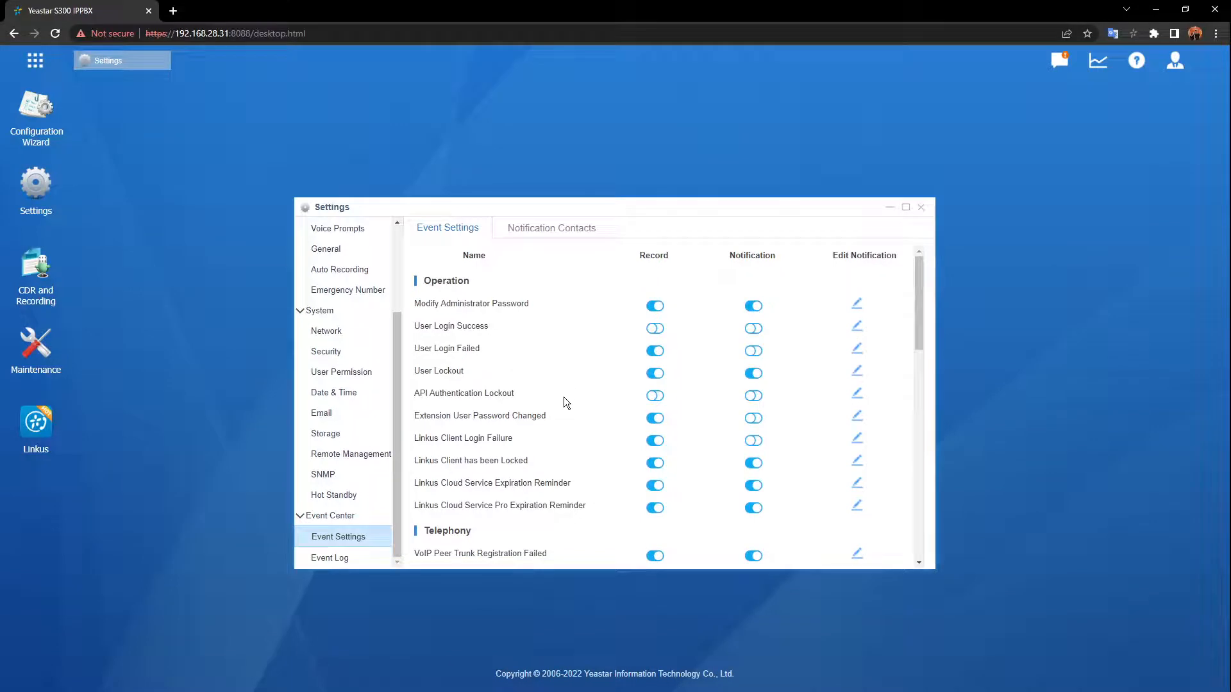
scroll(564, 398, down, 4)
scroll(565, 398, down, 7)
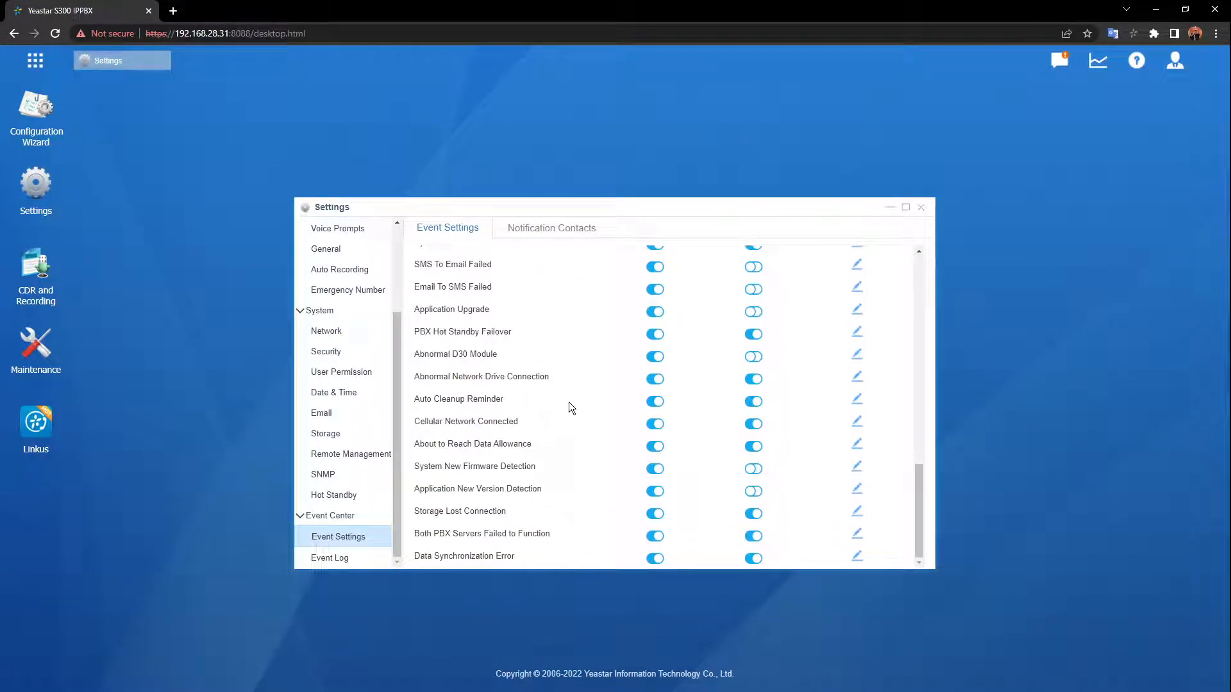
scroll(575, 404, up, 10)
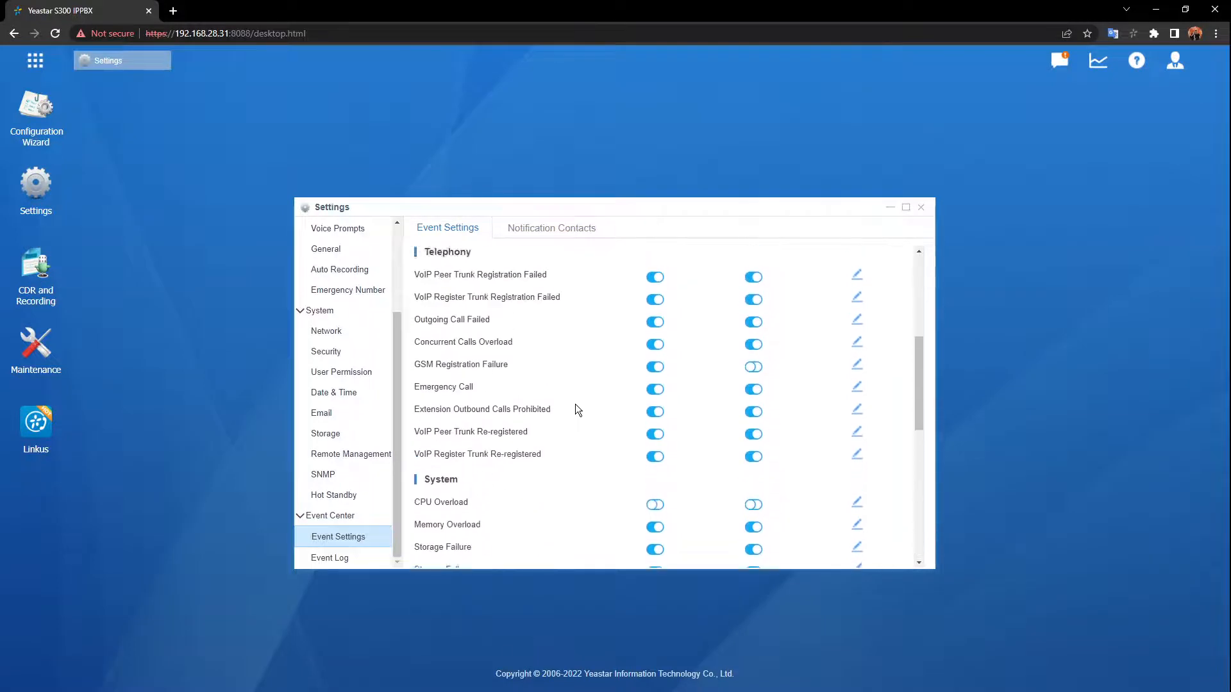
scroll(575, 404, down, 4)
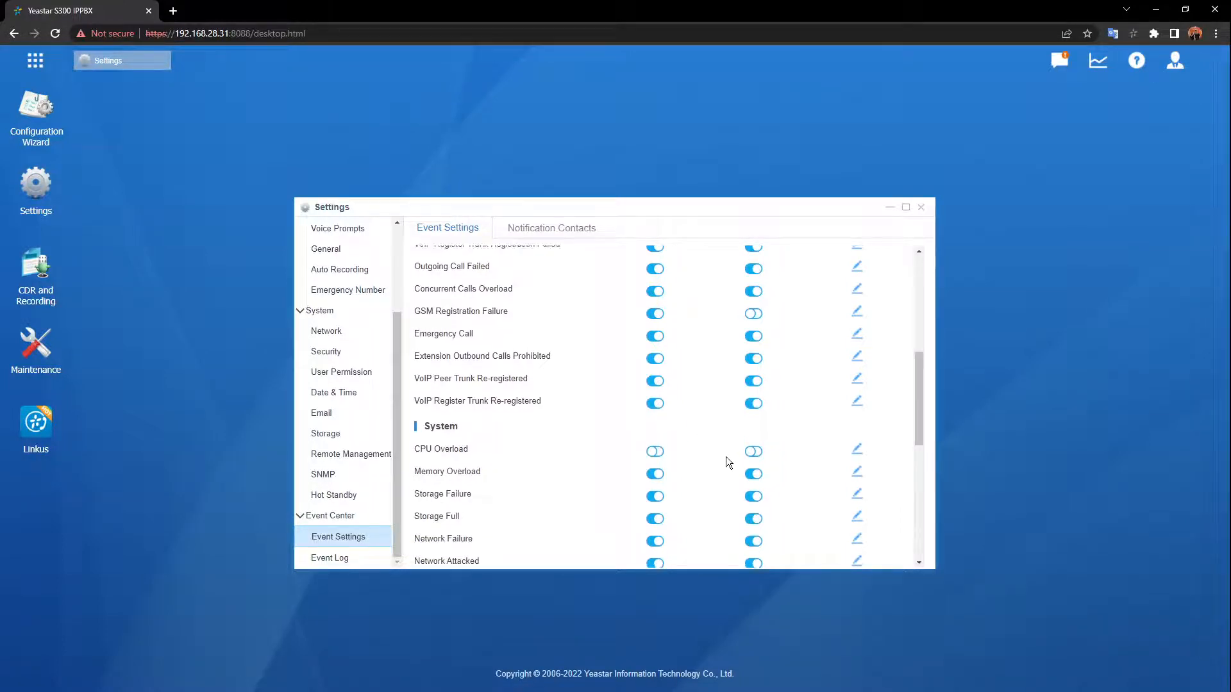
scroll(728, 460, up, 8)
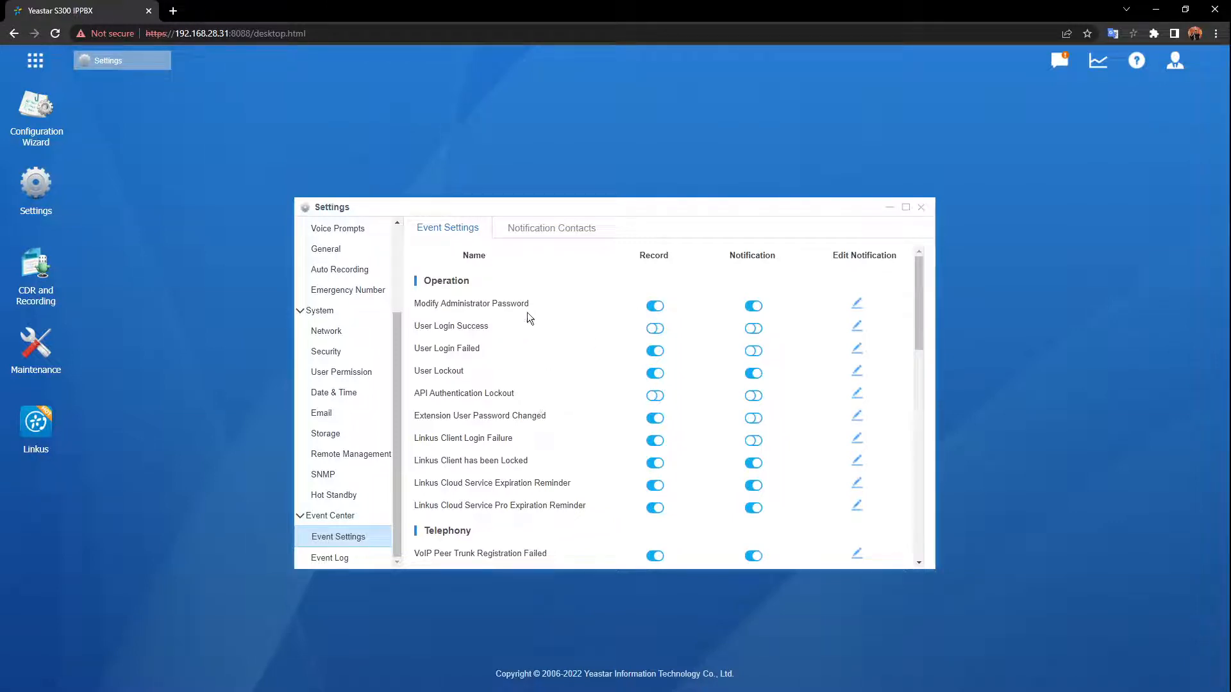
Step: View the Event Log and go back to the Event Settings
click(344, 559)
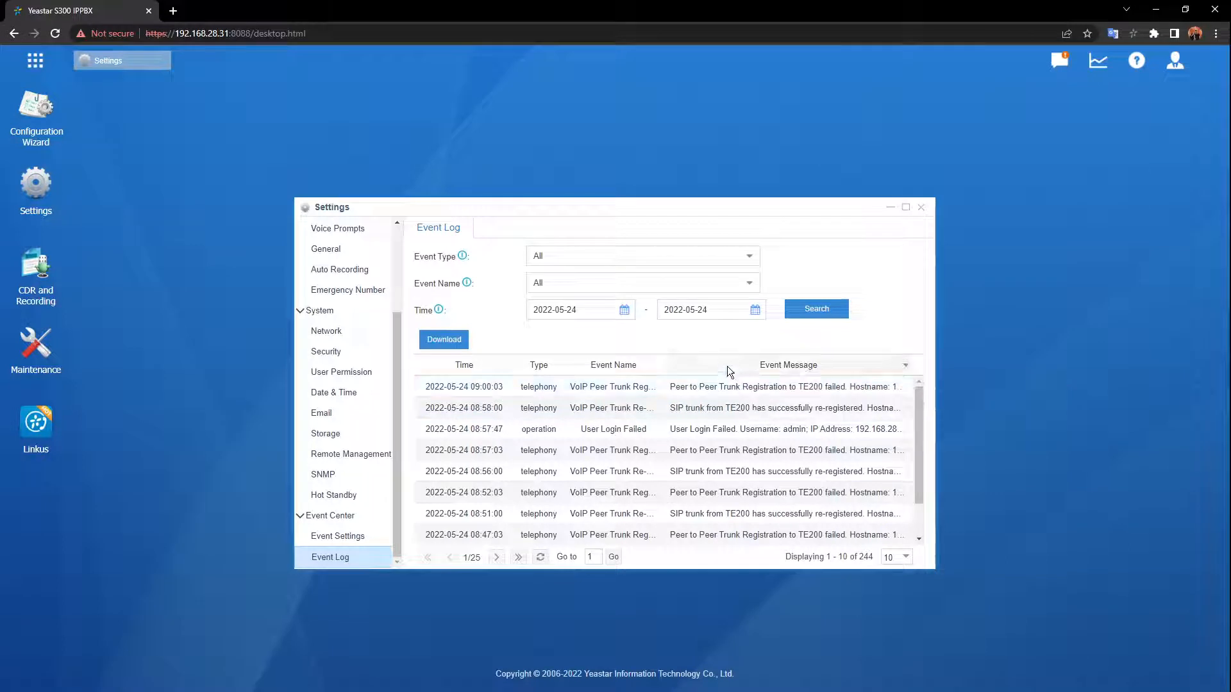
click(351, 536)
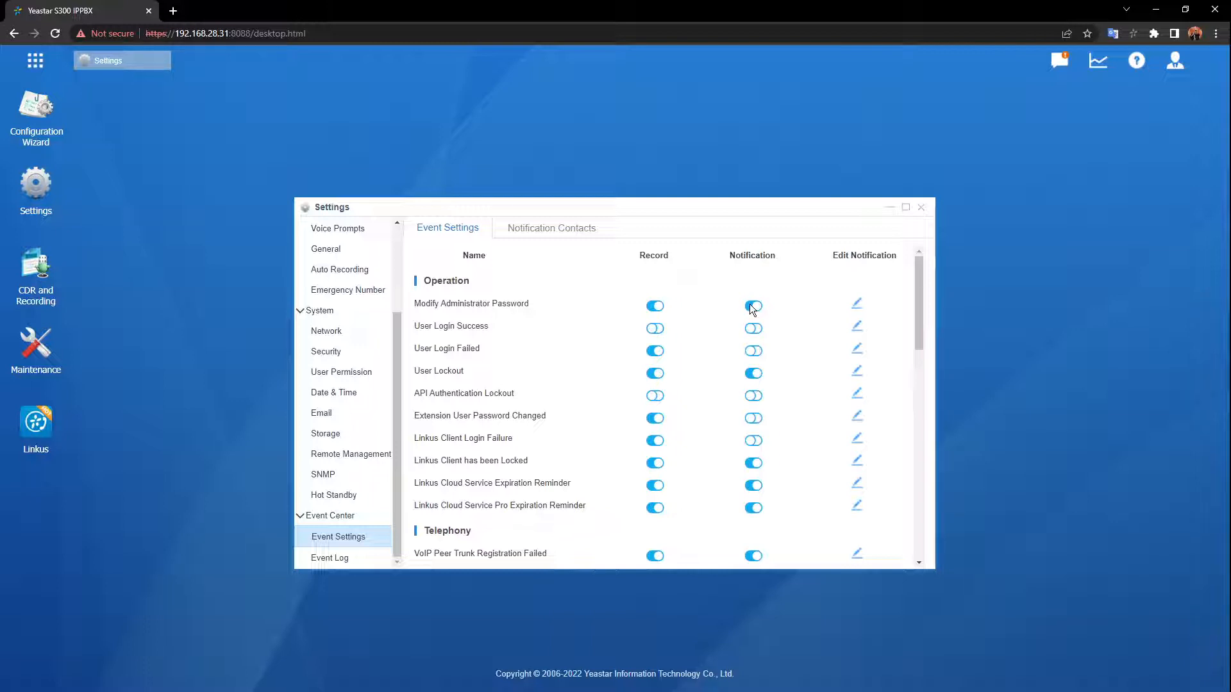
Step: Review the new notification contact form for extension 1000 and for a custom contact, including its email and mobile number fields, and close it unsaved
click(563, 238)
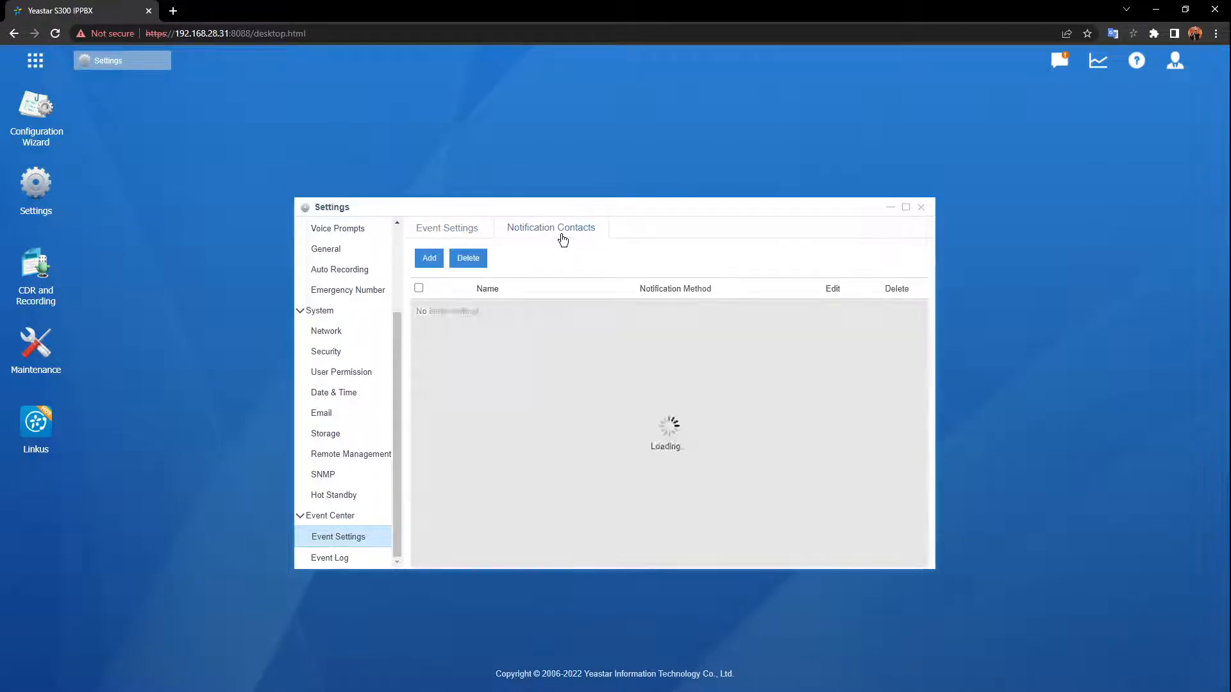
click(429, 257)
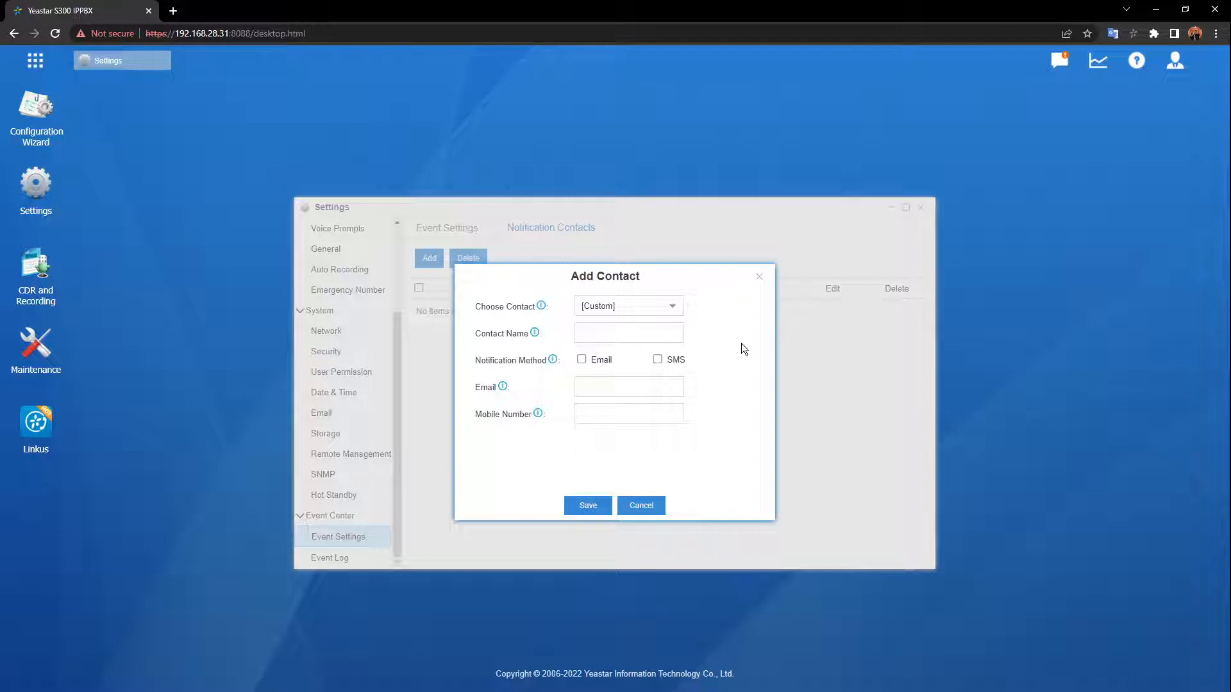
click(672, 309)
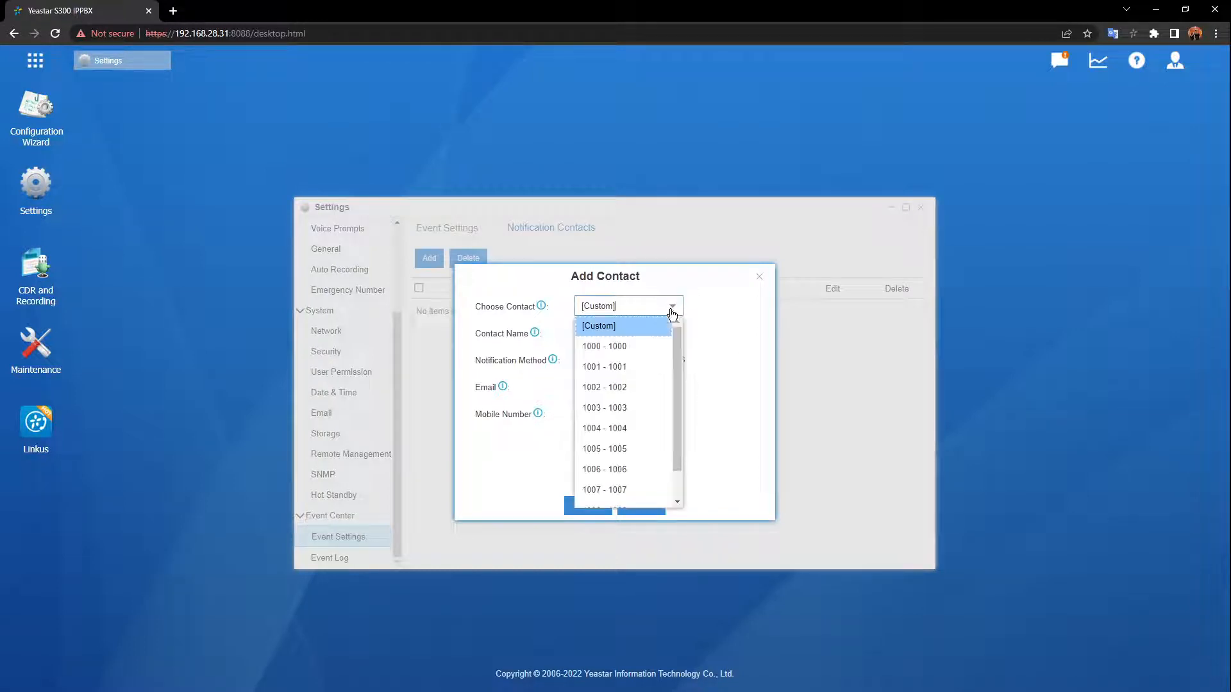
click(652, 347)
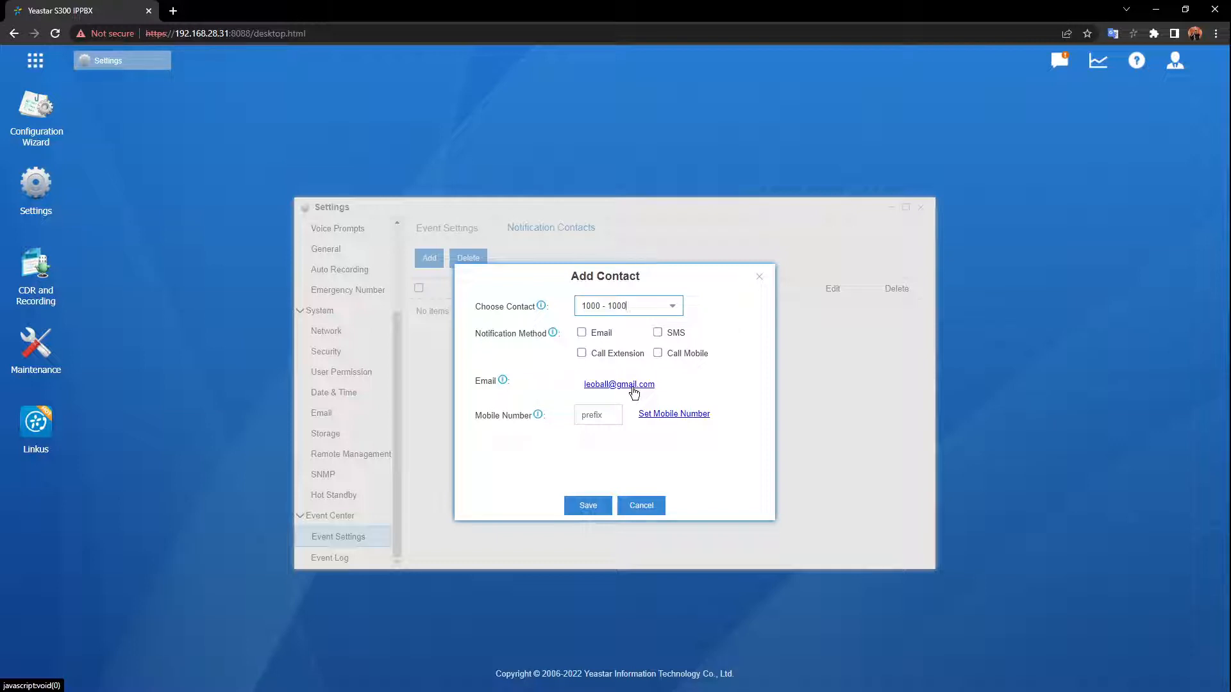
click(672, 309)
click(635, 327)
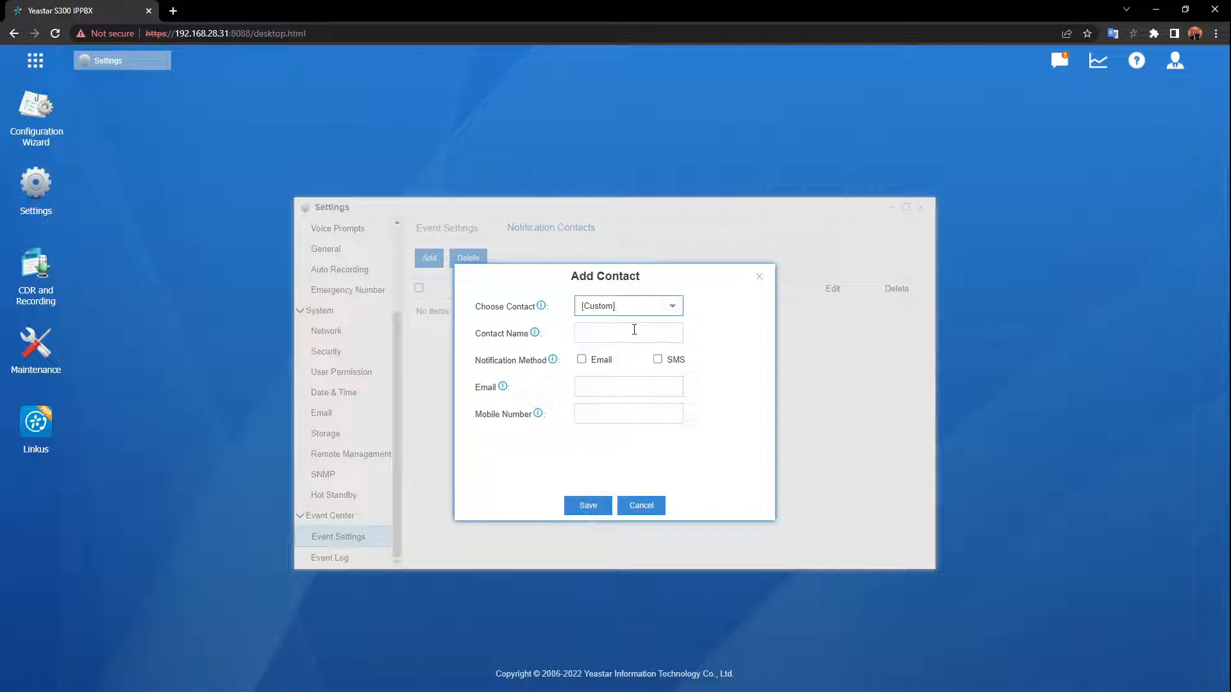
click(635, 387)
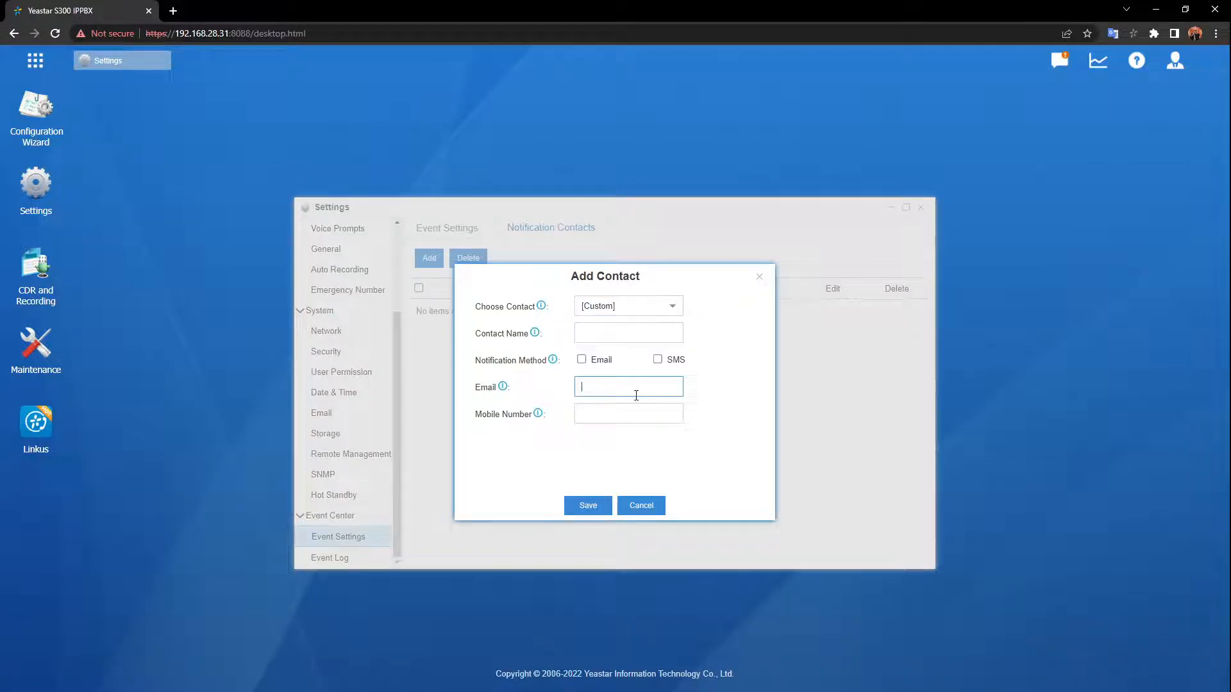
click(621, 416)
click(759, 279)
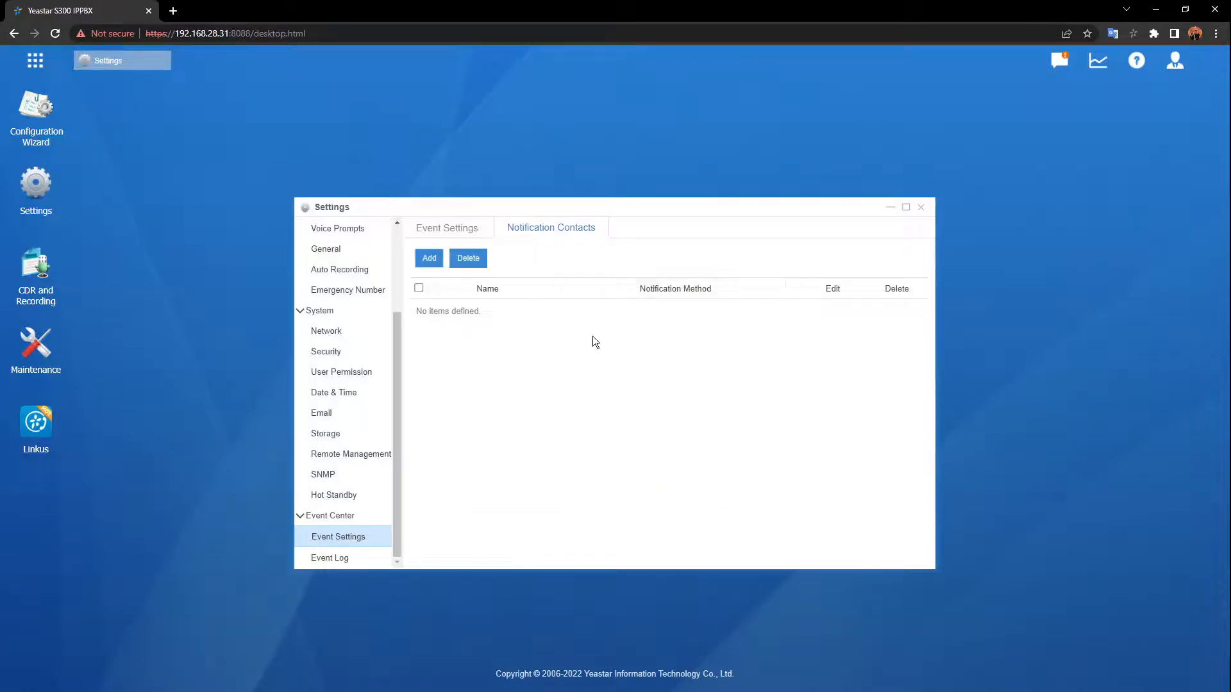
Step: Review the notification template of the Modify Administrator Password event, cancel without changes, and close the Settings window
click(459, 233)
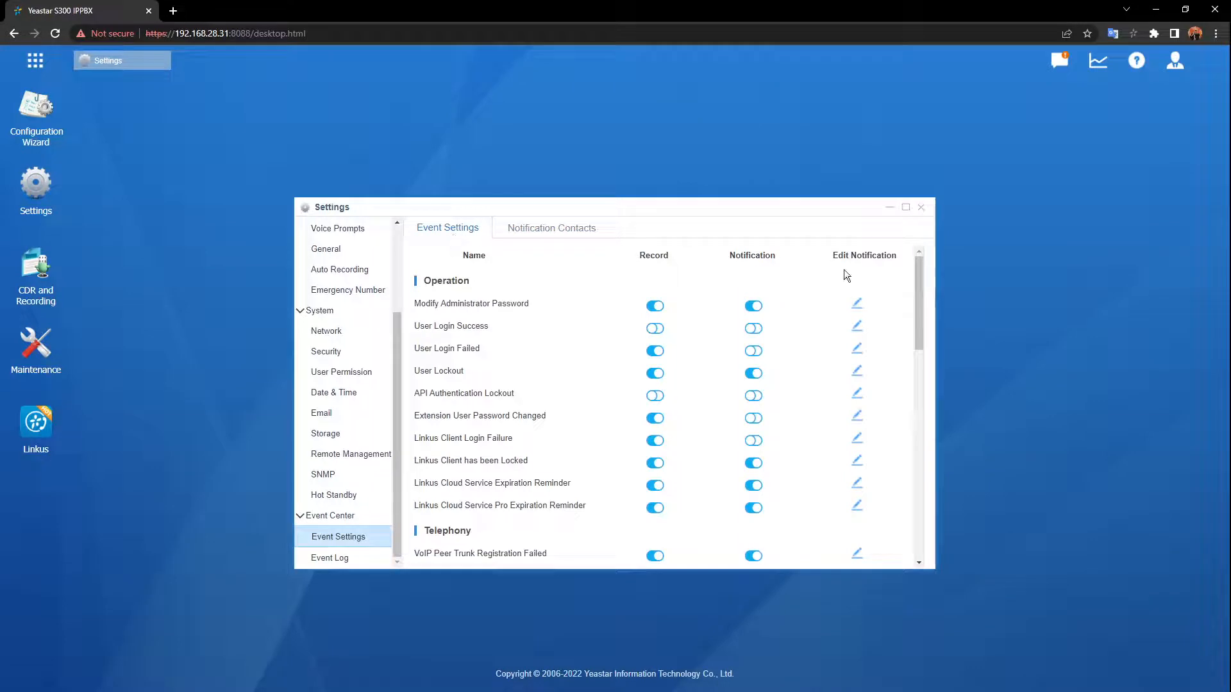
click(858, 306)
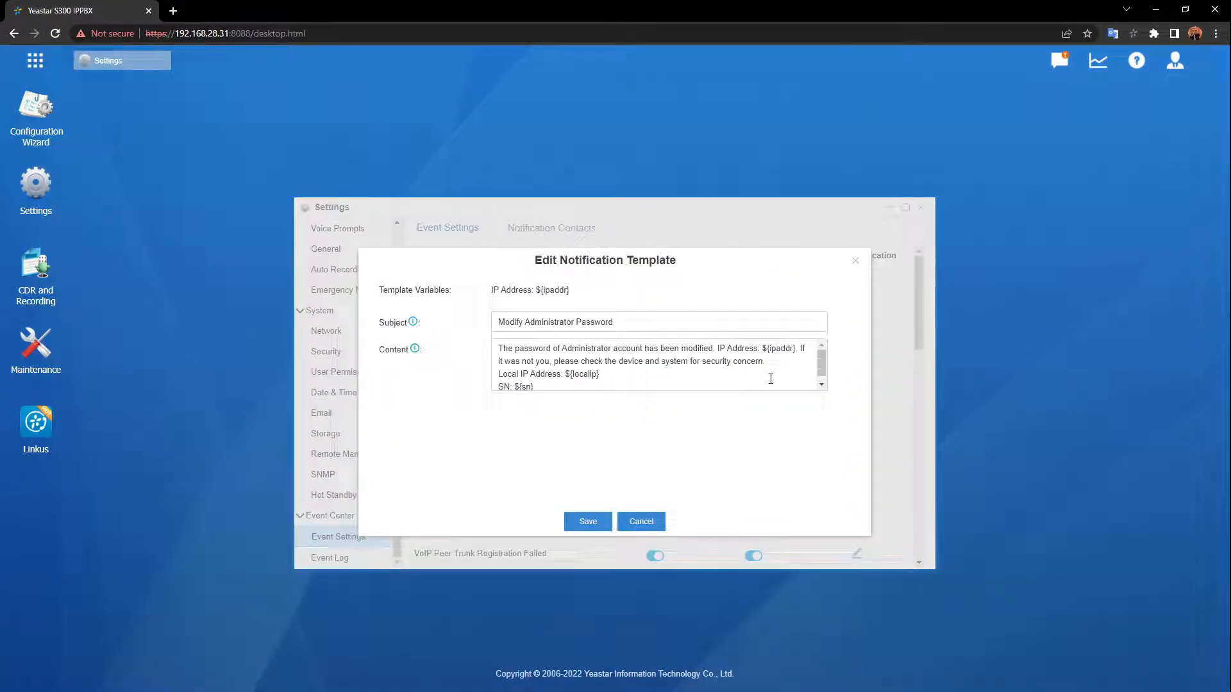
scroll(780, 388, down, 1)
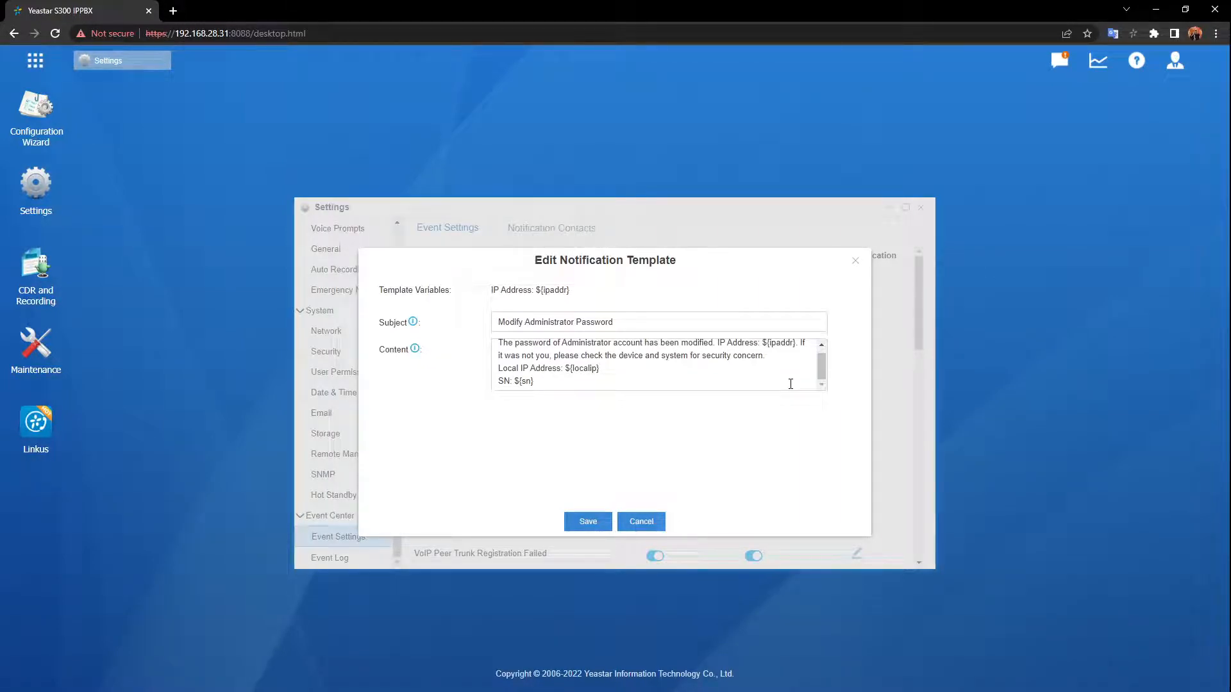
click(641, 522)
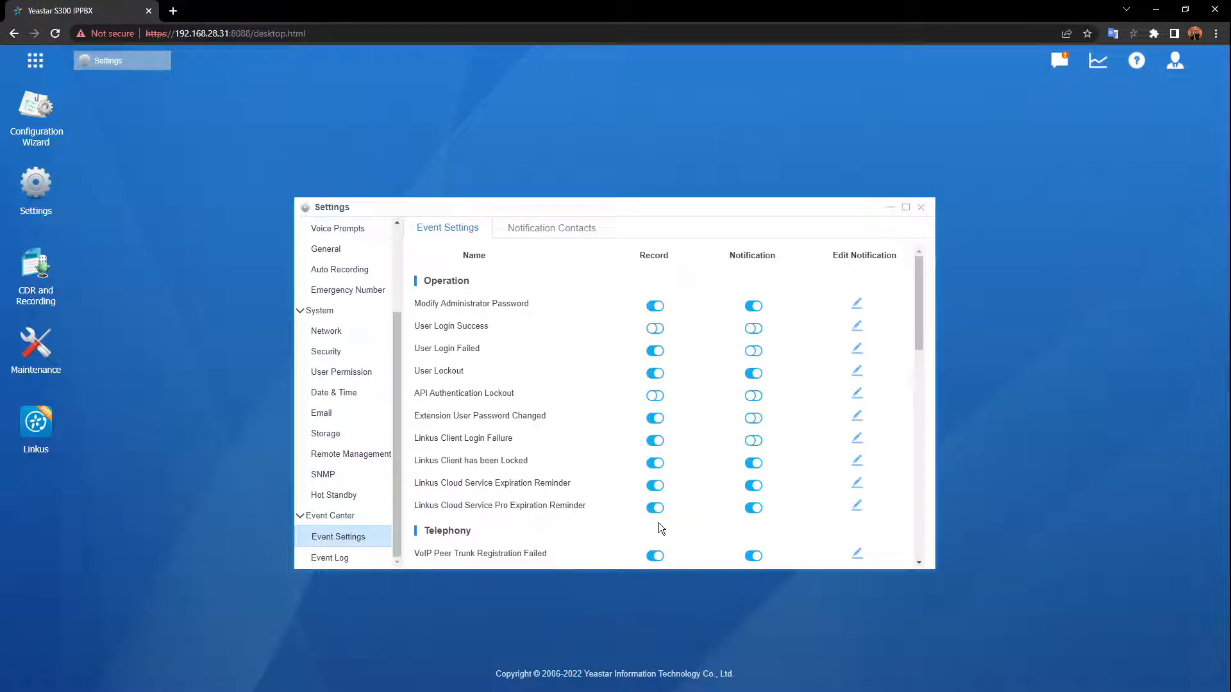
click(922, 209)
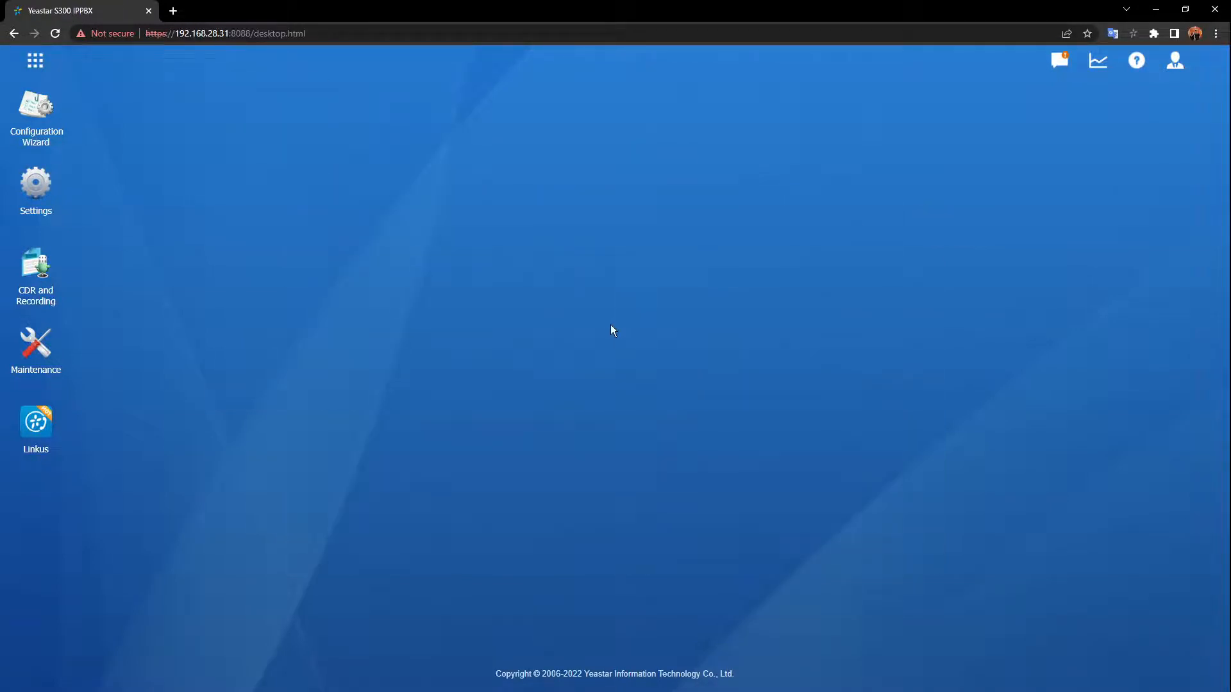
click(40, 275)
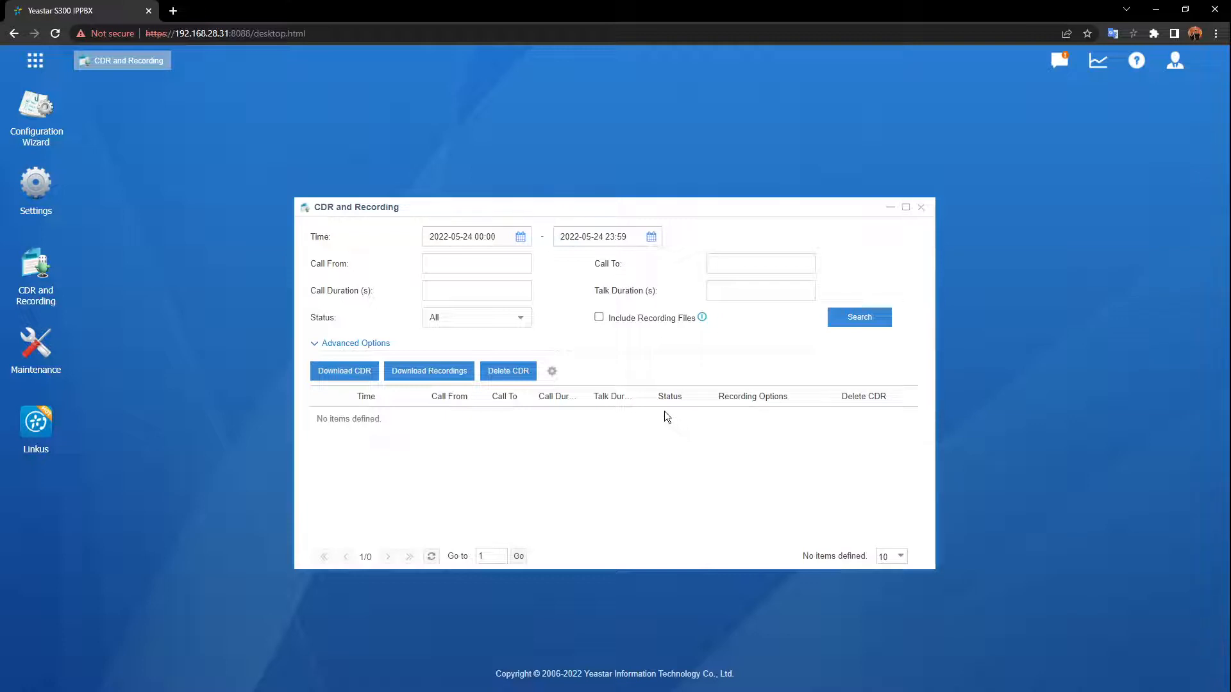
click(522, 238)
click(552, 265)
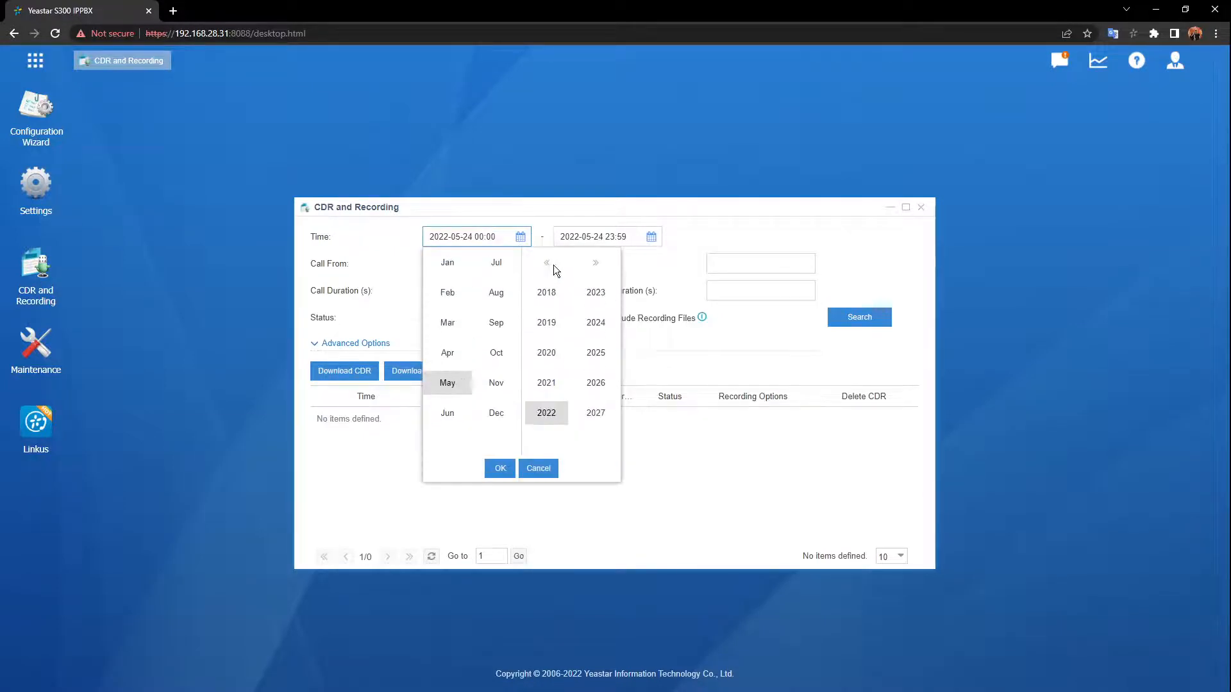
click(553, 296)
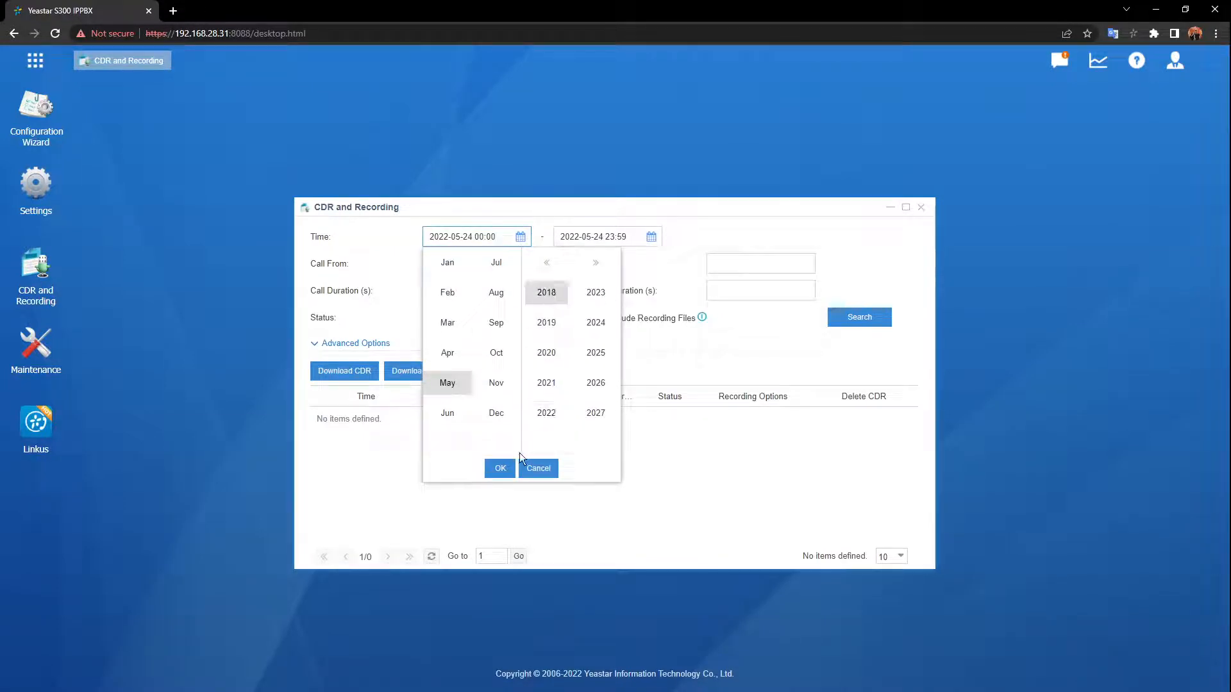
click(500, 468)
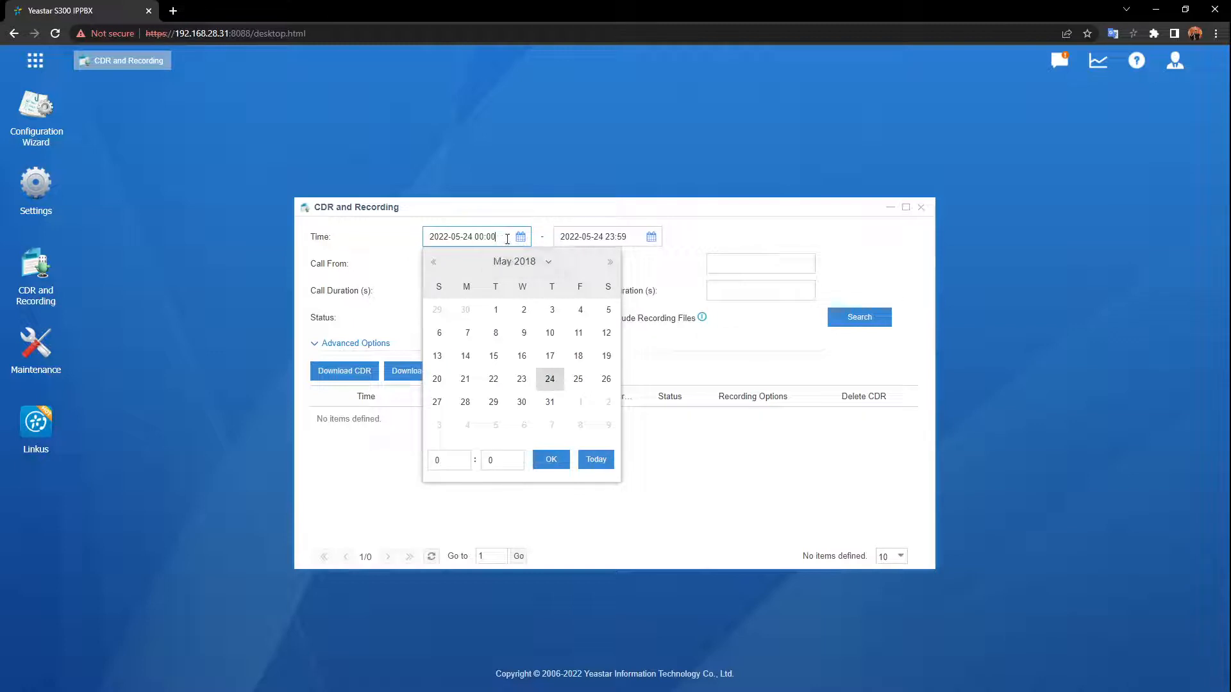
click(525, 333)
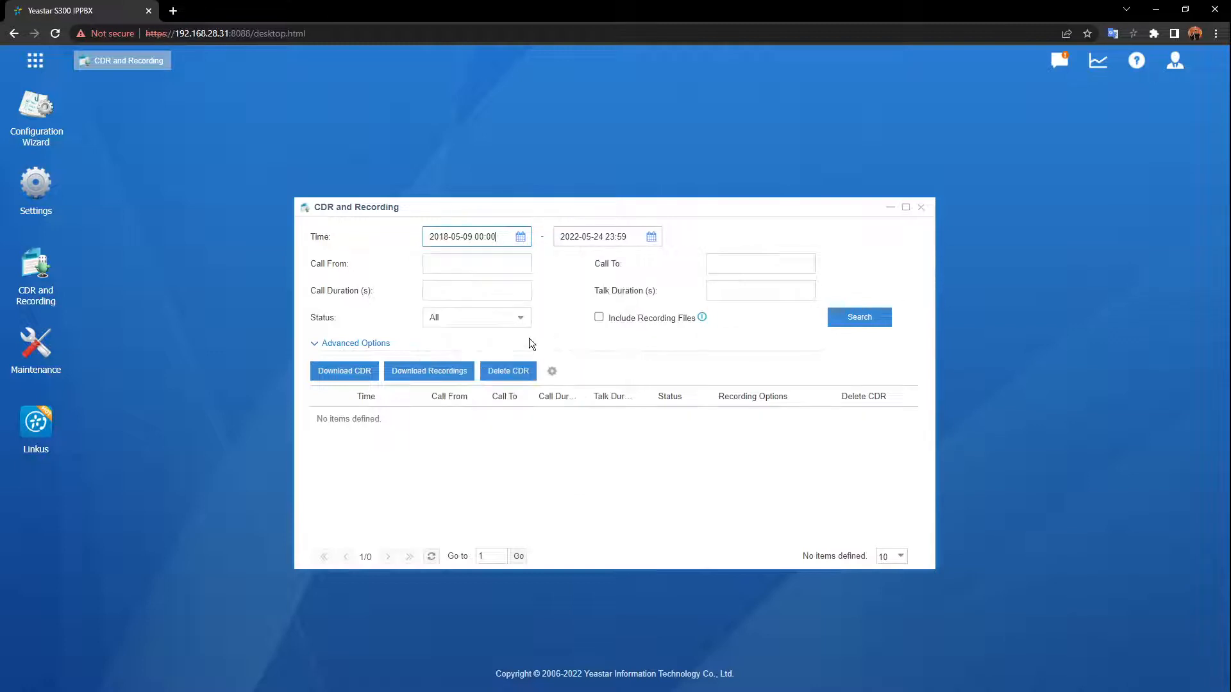
click(864, 324)
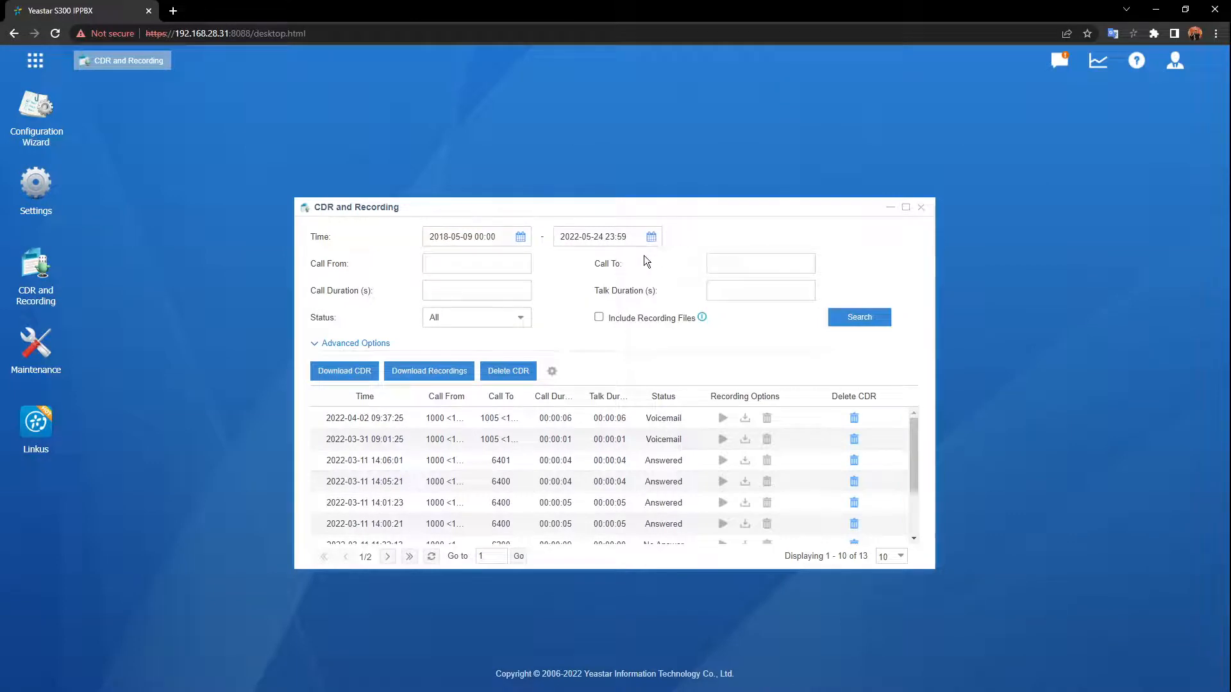
Step: Examine the caller, callee and duration filters and the listed calls with their recording options, and close CDR and Recording
click(486, 268)
click(793, 264)
click(492, 293)
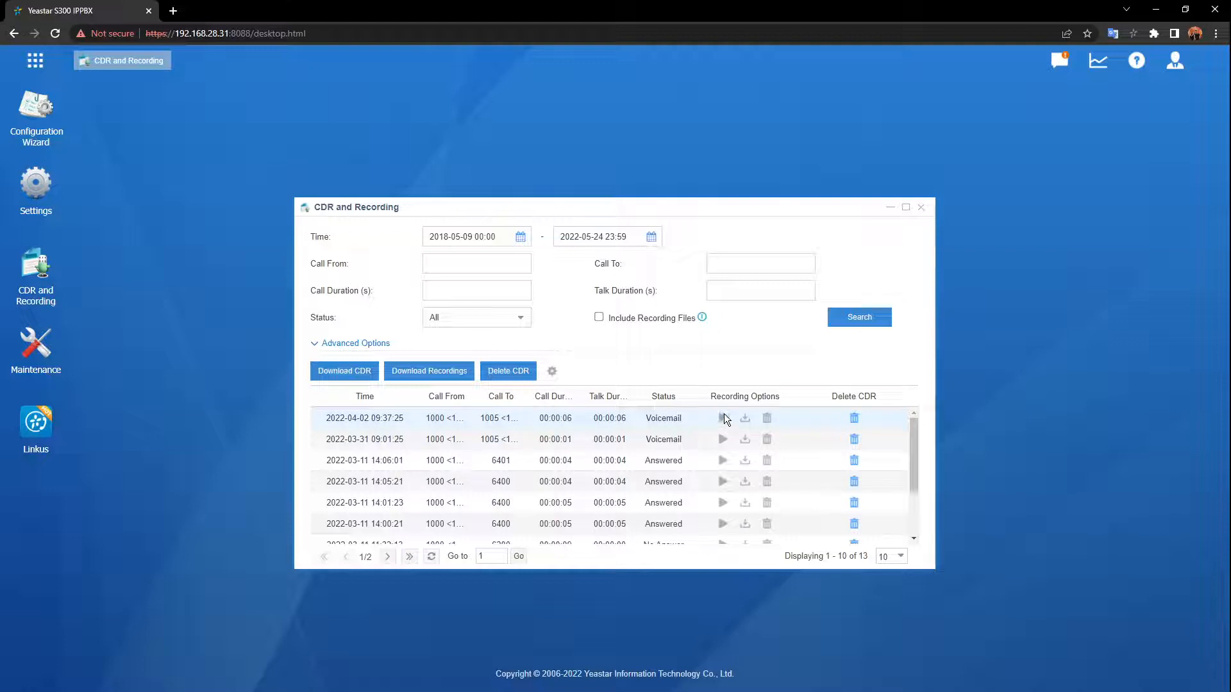
scroll(729, 420, down, 2)
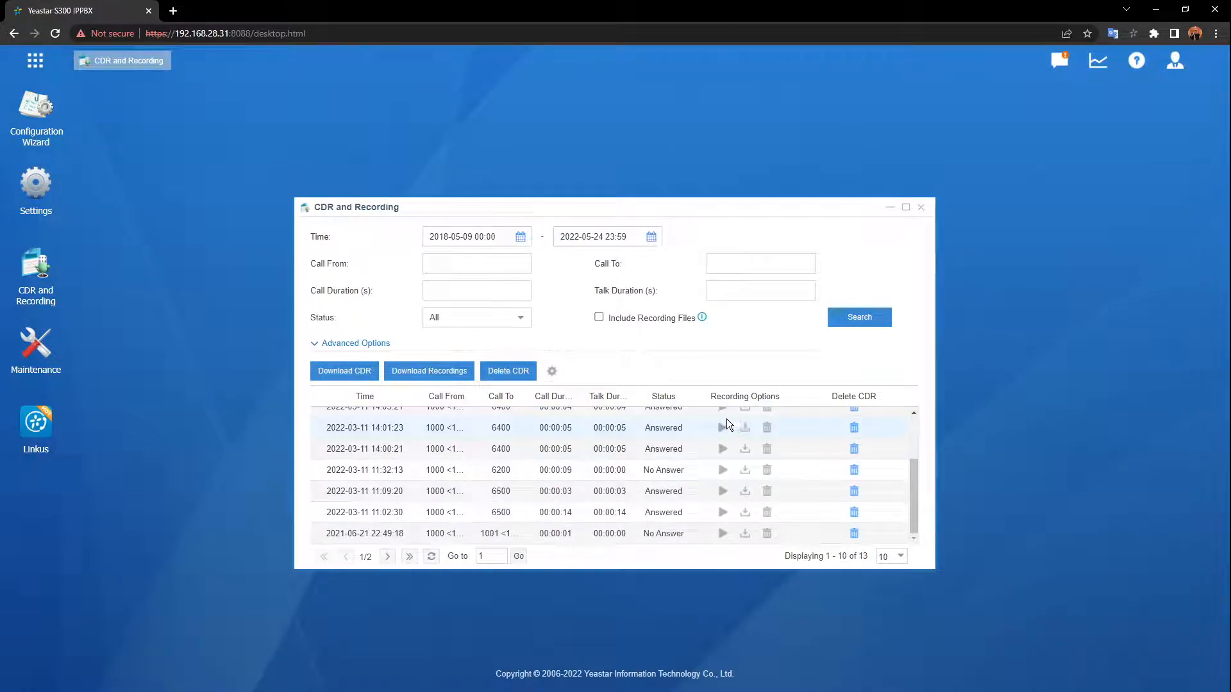
scroll(729, 420, up, 3)
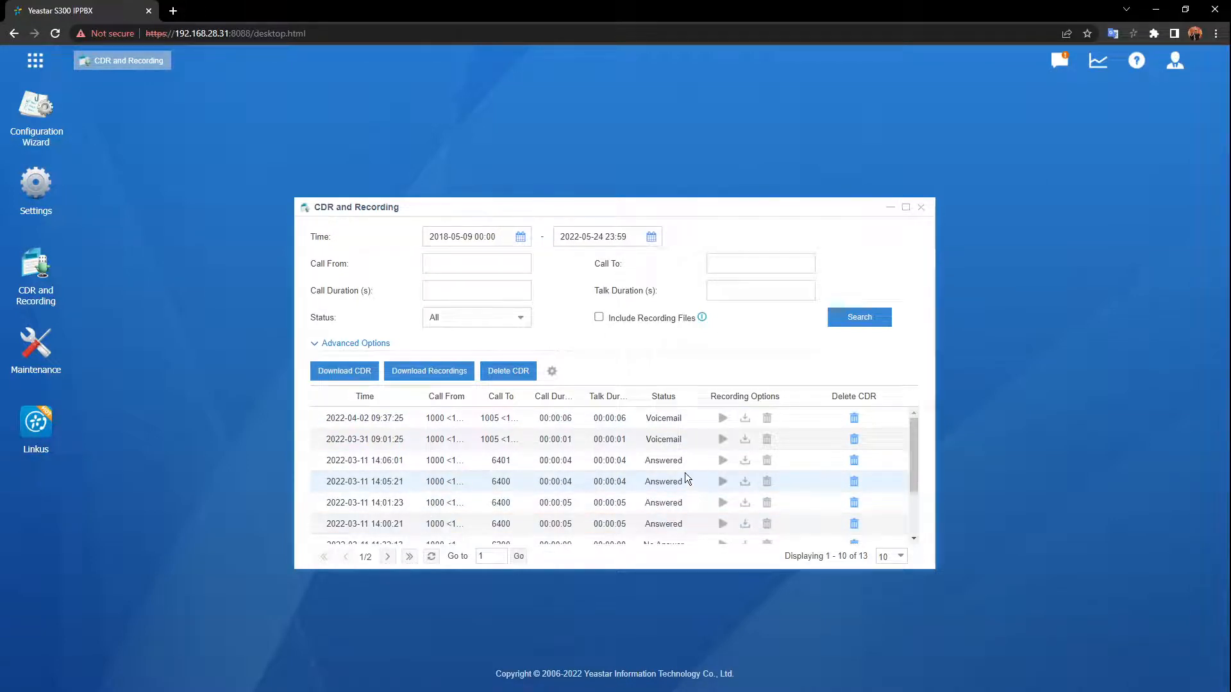
click(920, 207)
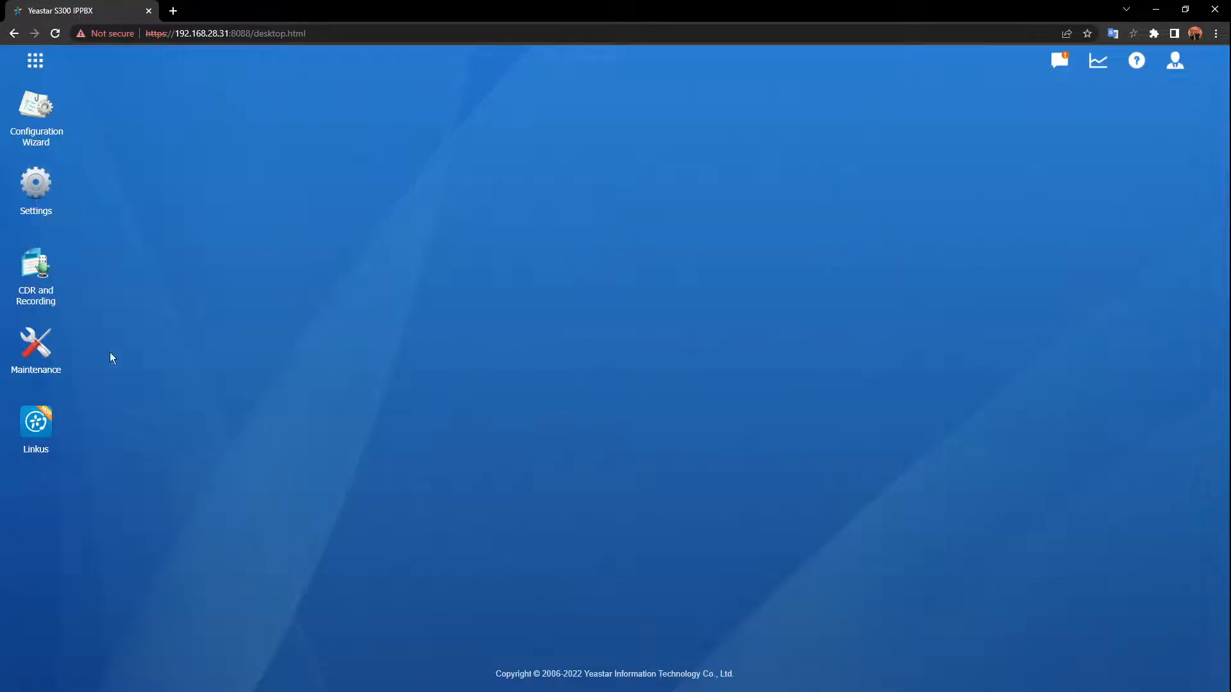
Step: Open the Maintenance upgrade settings and set the automatic upgrade to check for updates and automatically install
click(43, 346)
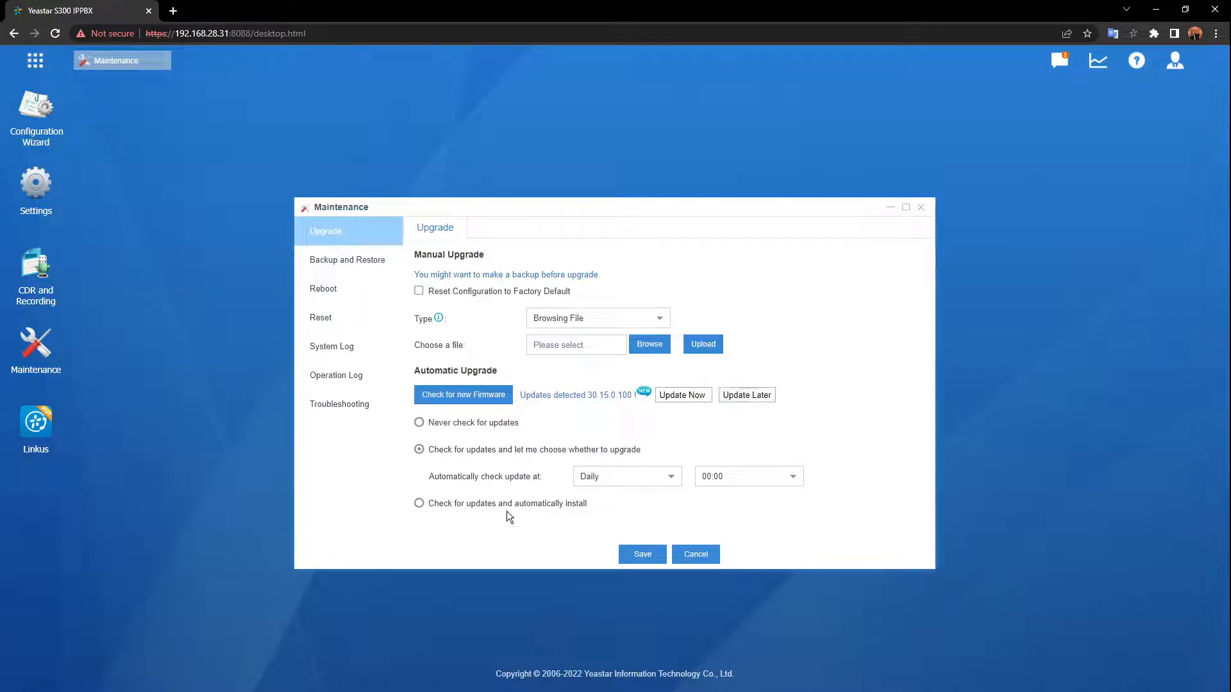
click(420, 423)
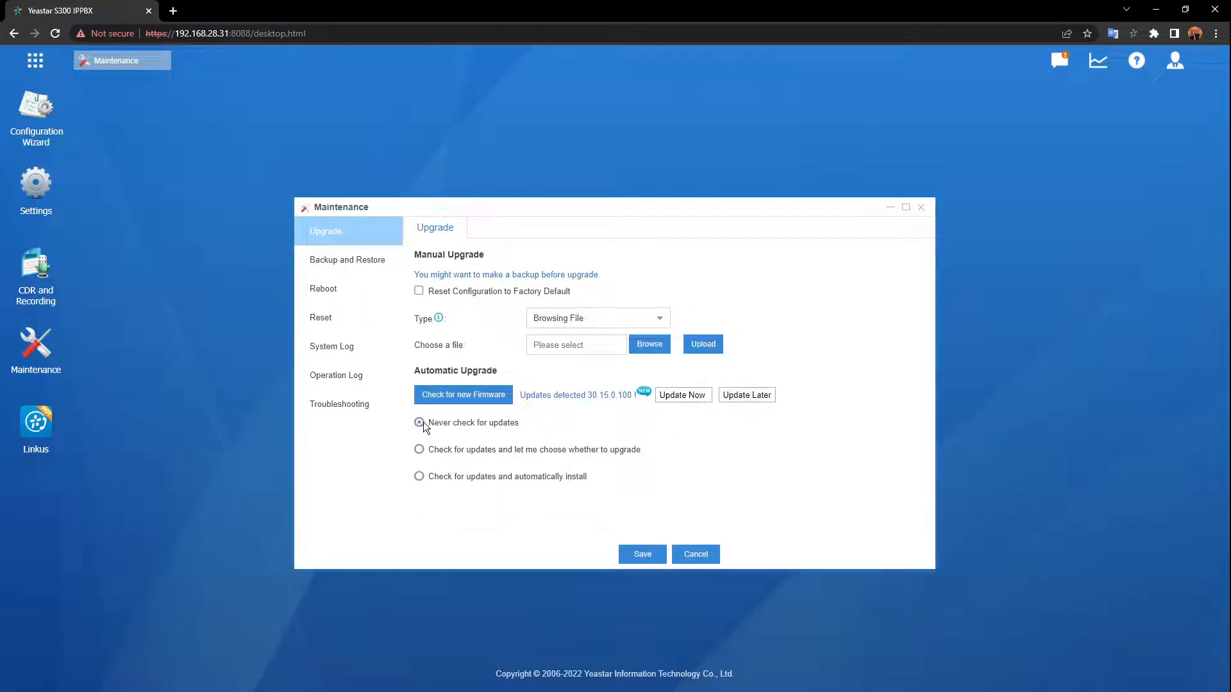
click(431, 481)
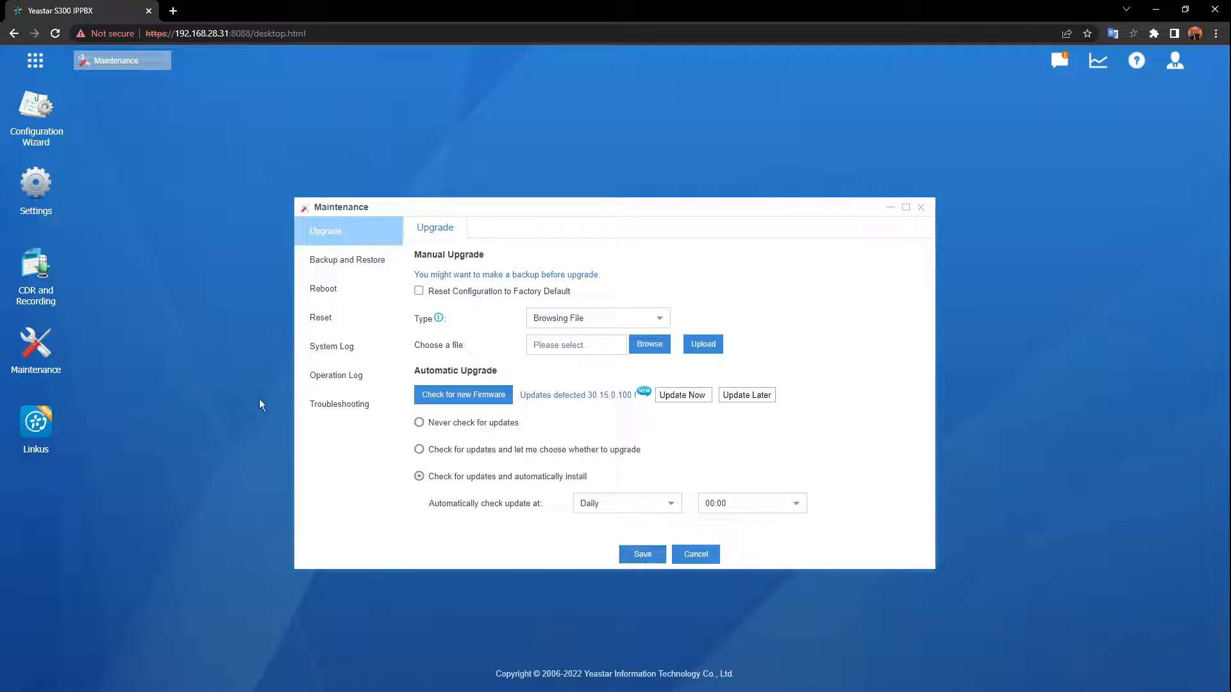
click(324, 253)
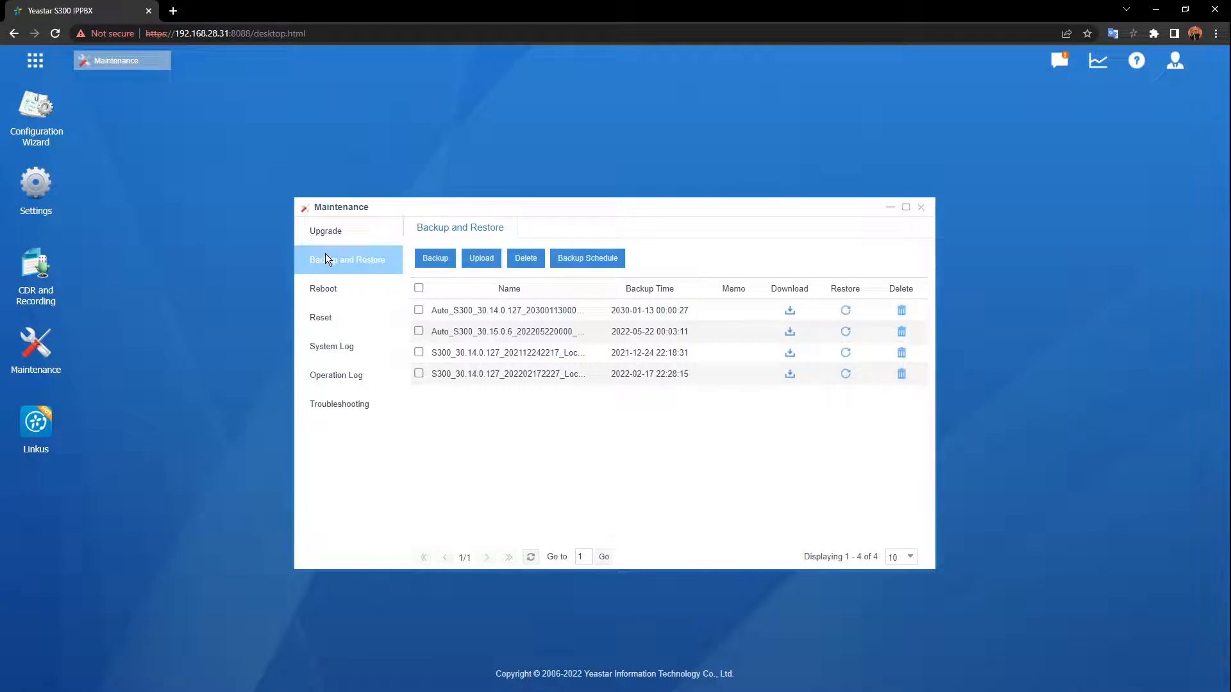
click(432, 261)
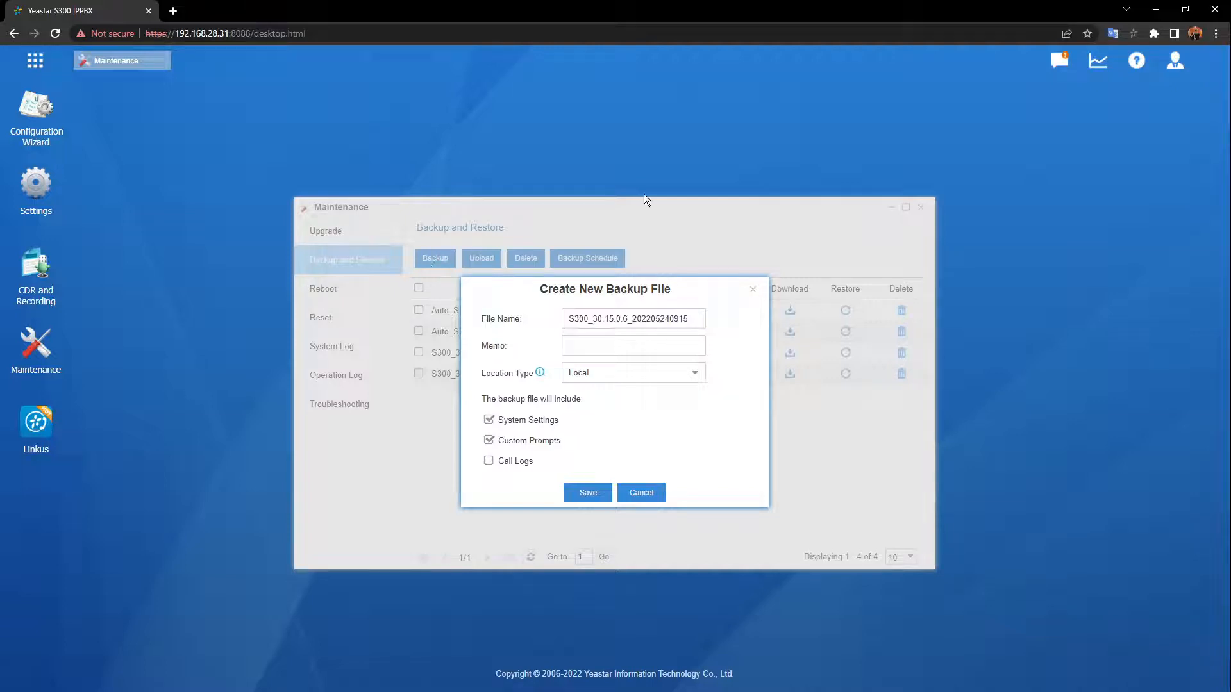
click(679, 377)
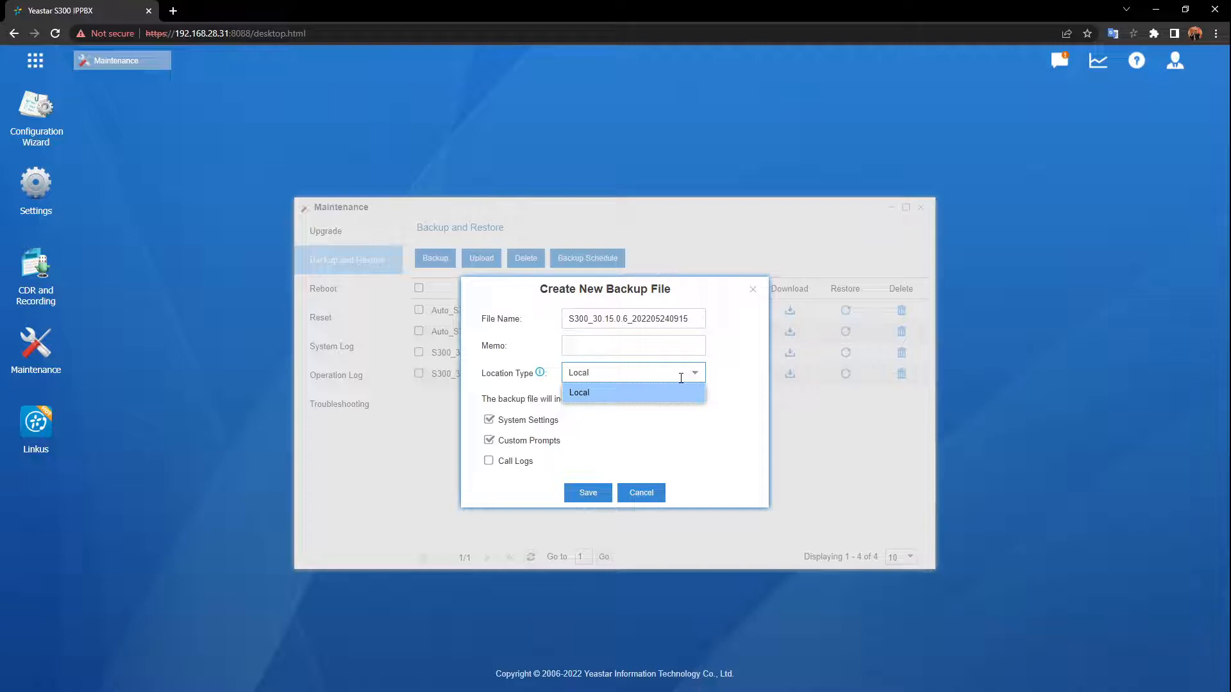
click(663, 432)
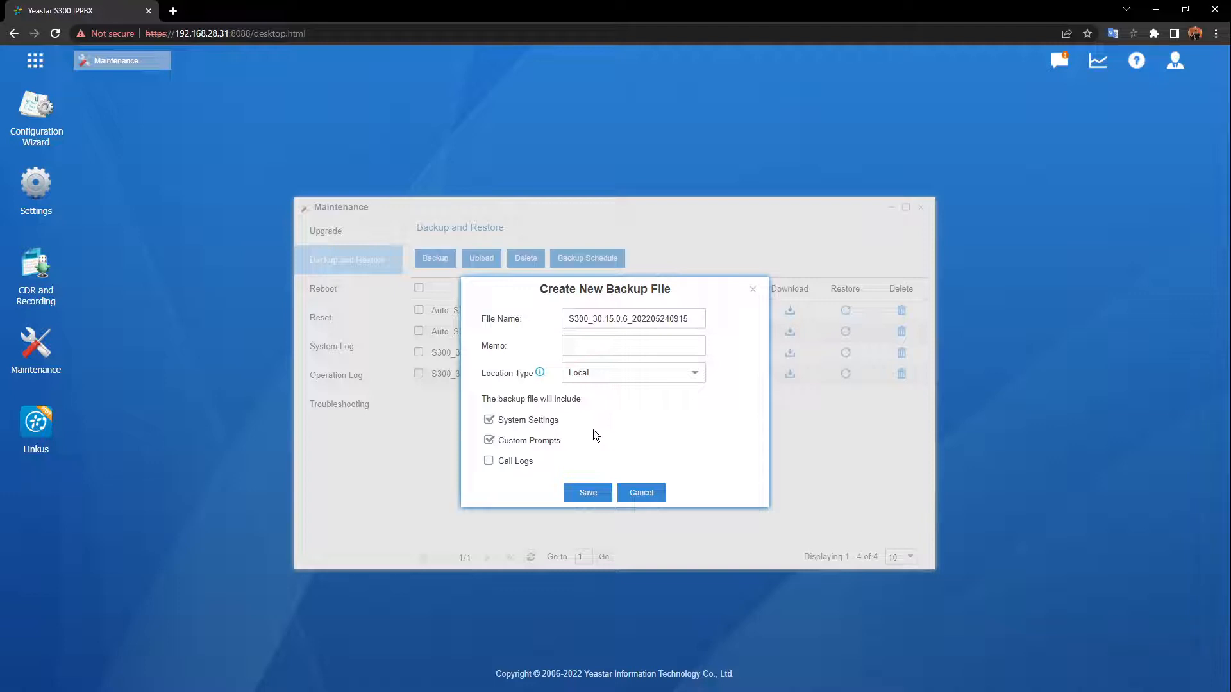
click(587, 491)
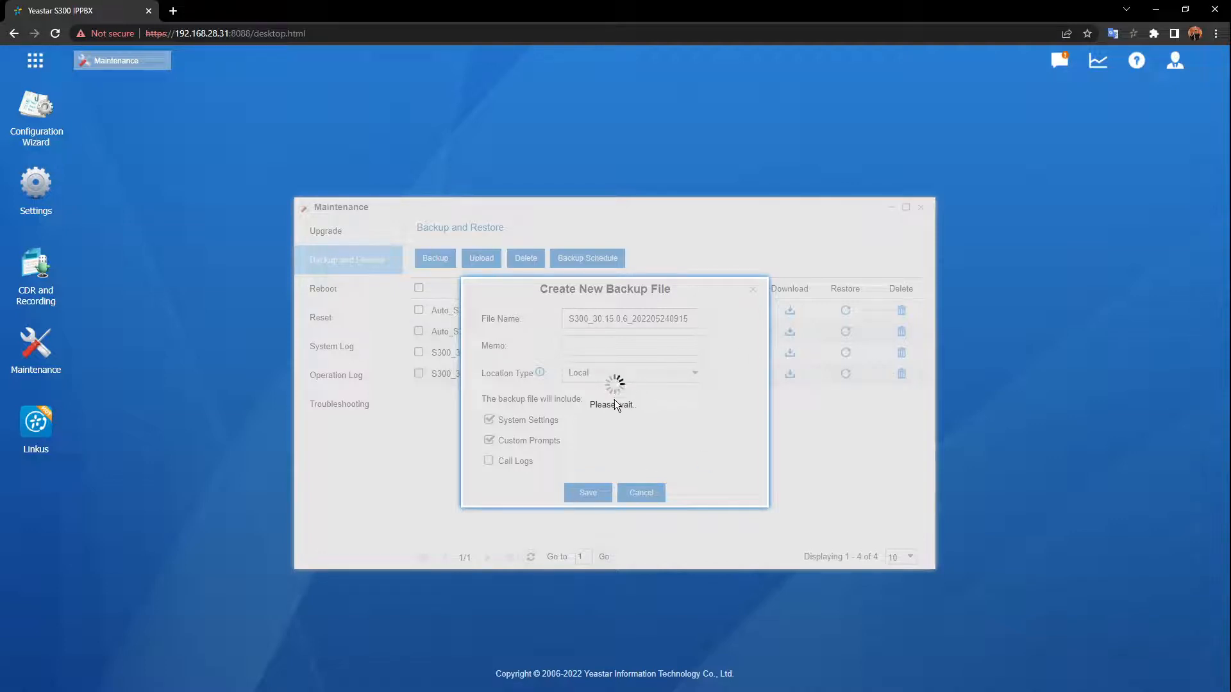
Step: Reload the page to check the backup list under Maintenance, and review the Backup Schedule settings without changing them
click(55, 36)
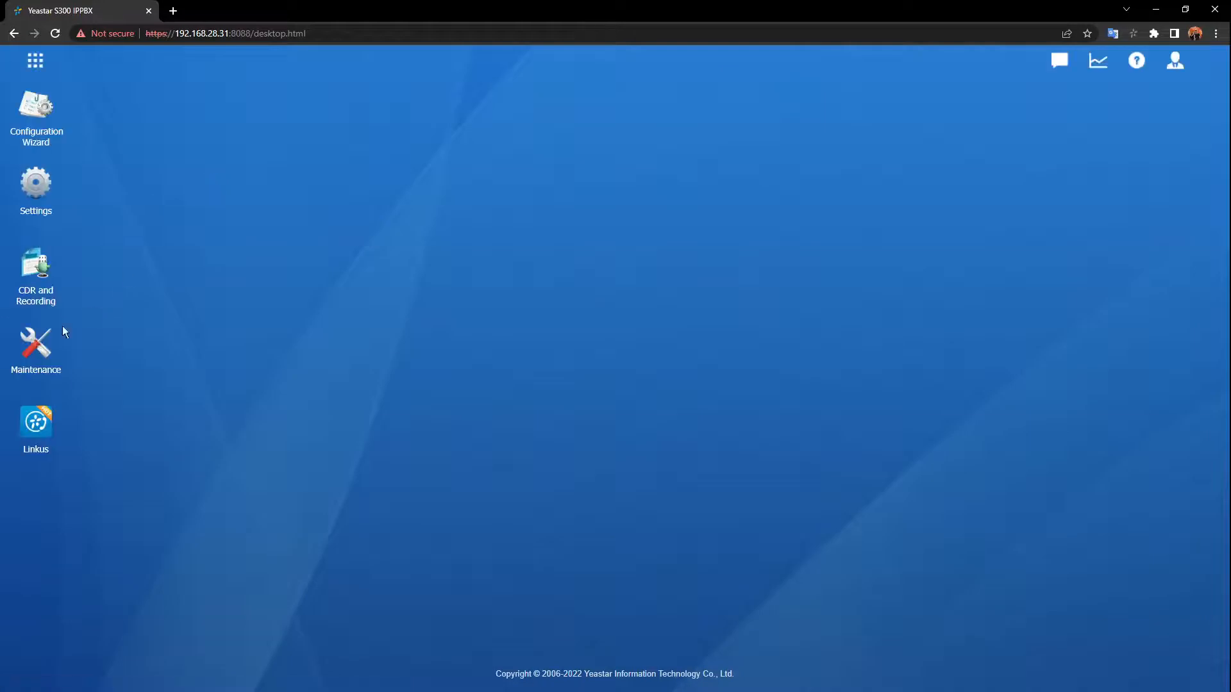
click(63, 327)
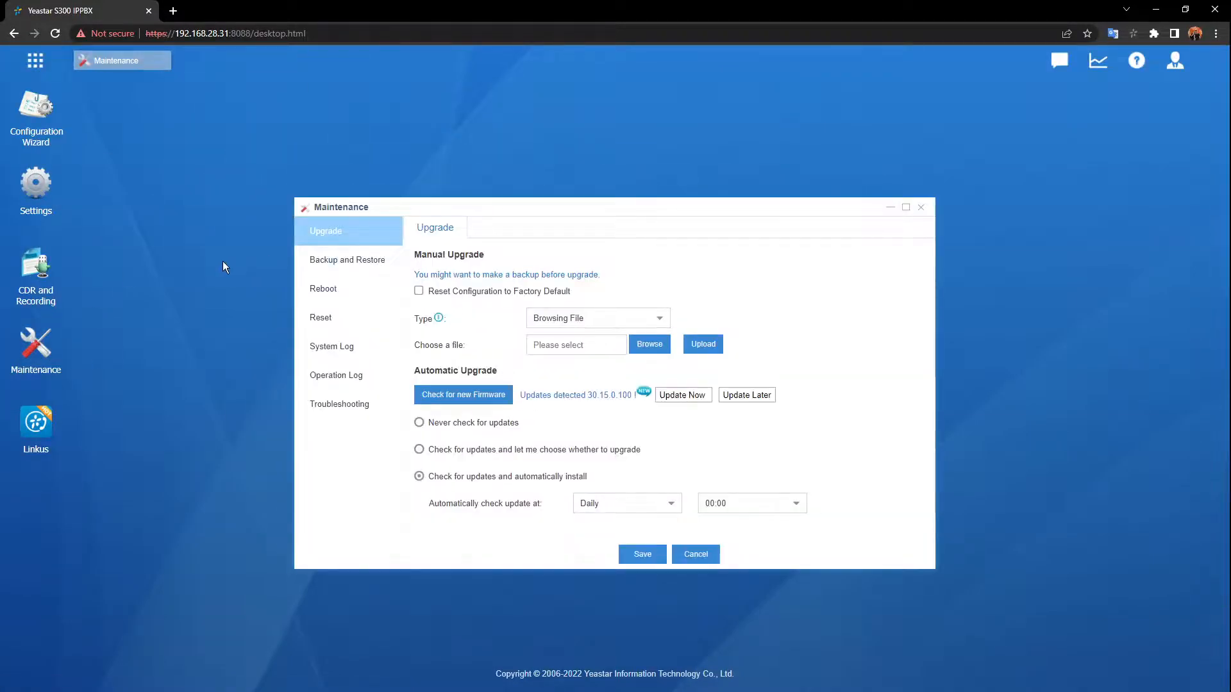
click(323, 260)
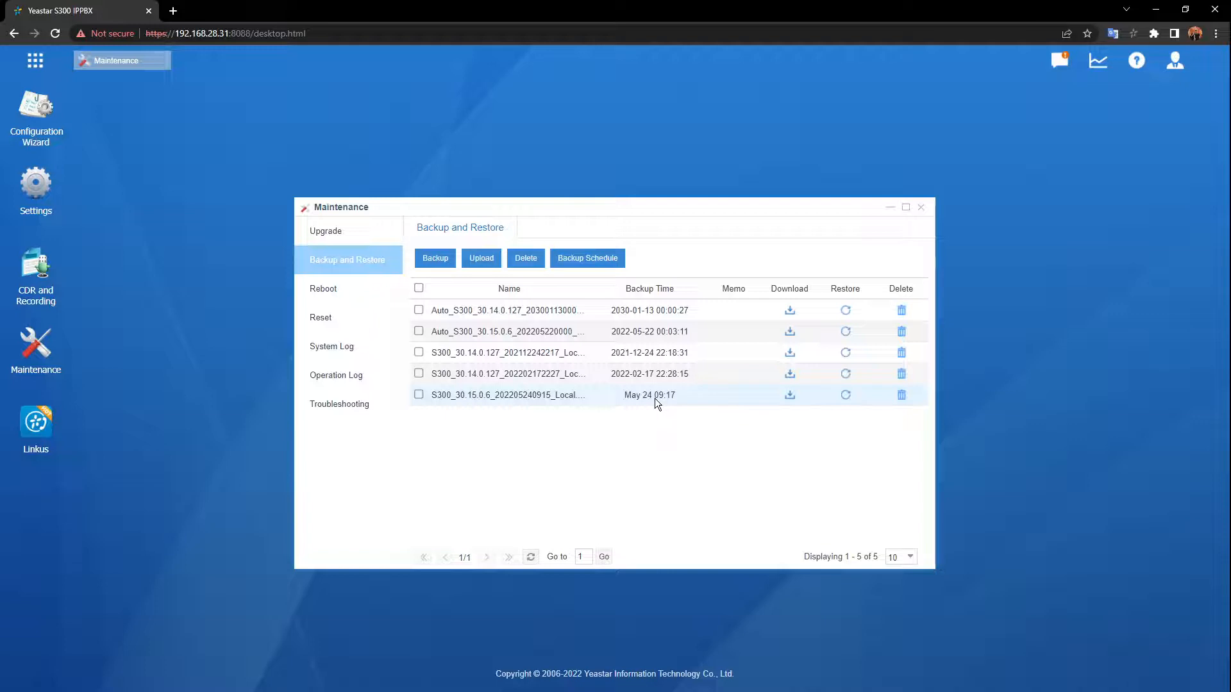
click(607, 260)
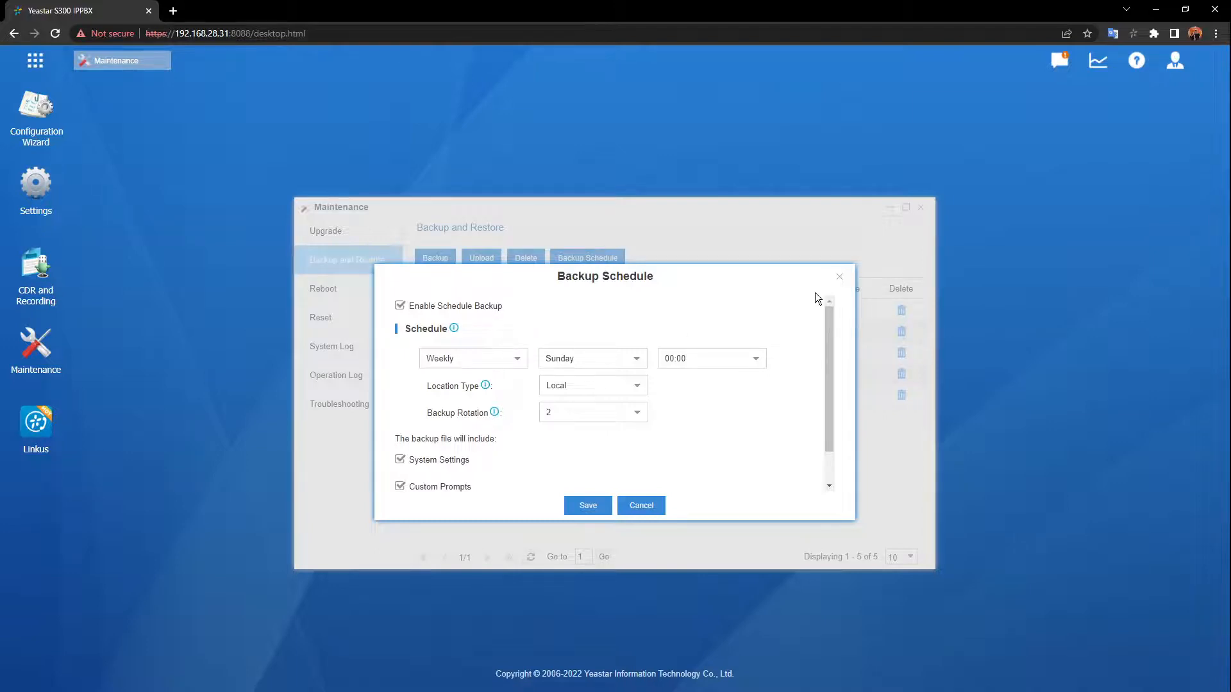
click(839, 277)
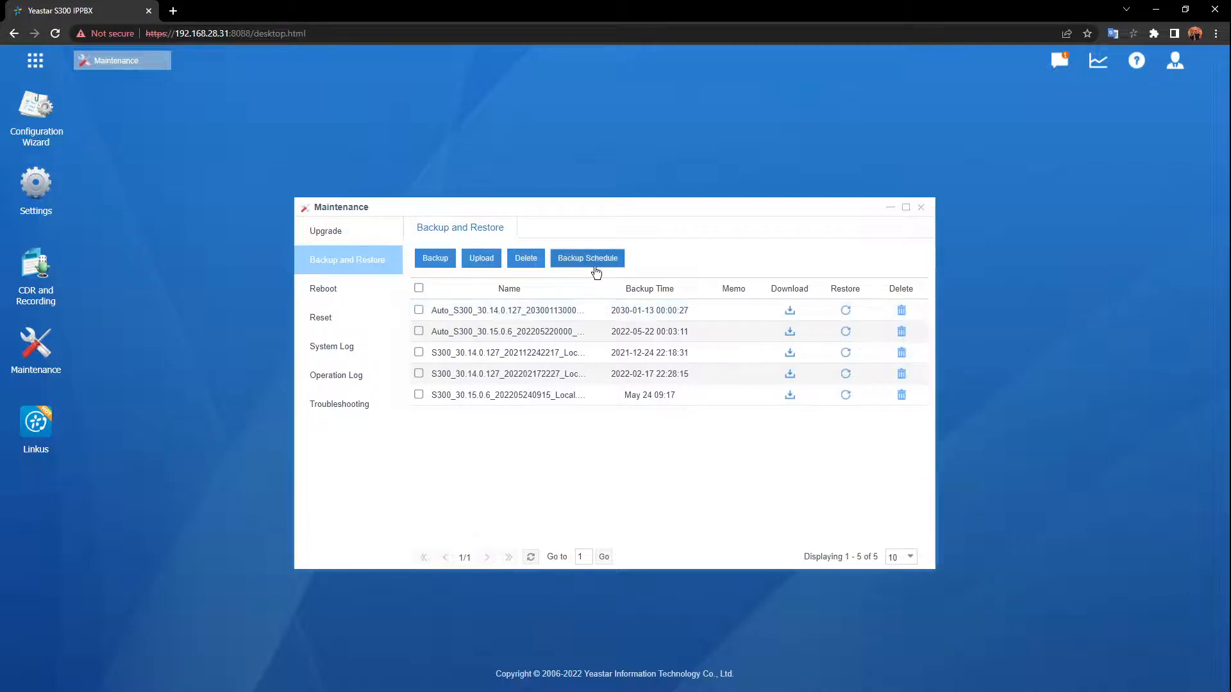
Step: Check the options for uploading a backup file without uploading one, and review the Reboot settings
click(483, 264)
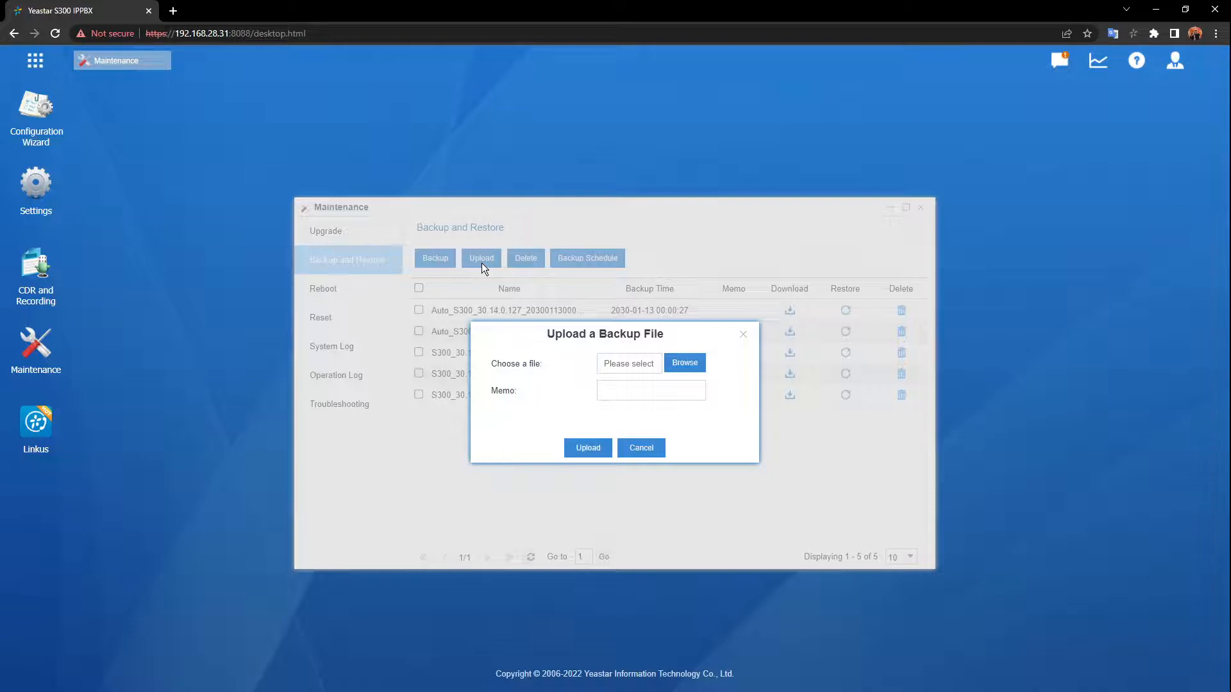
click(744, 336)
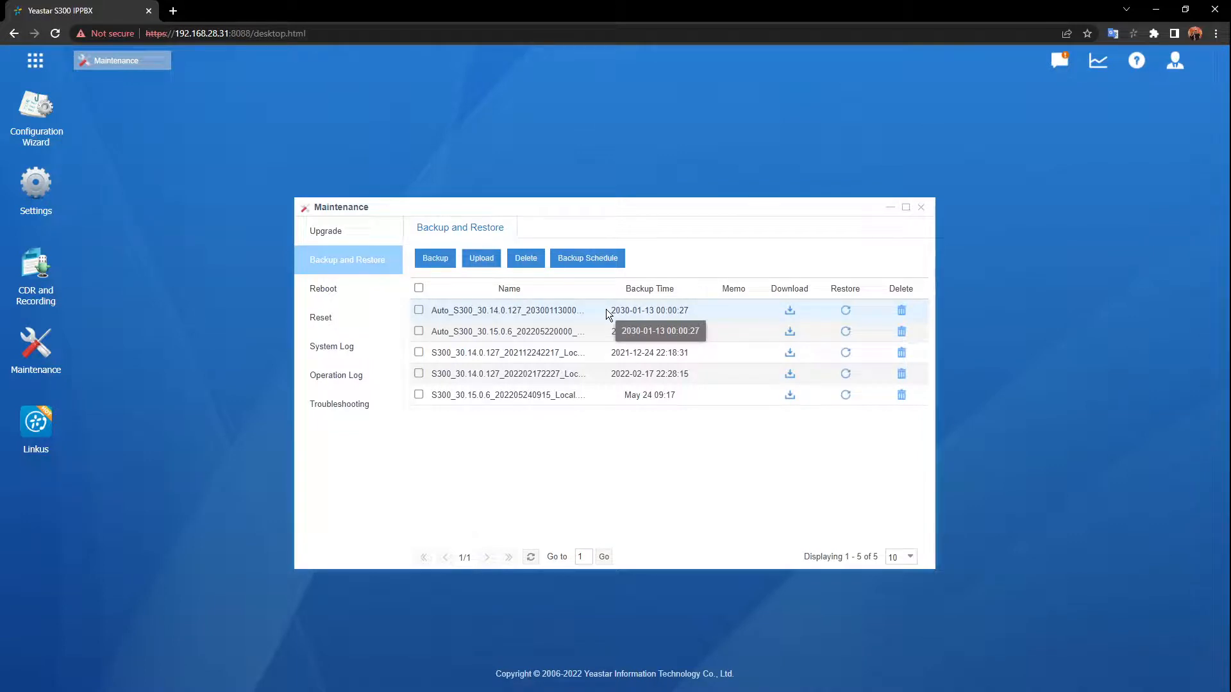
click(356, 295)
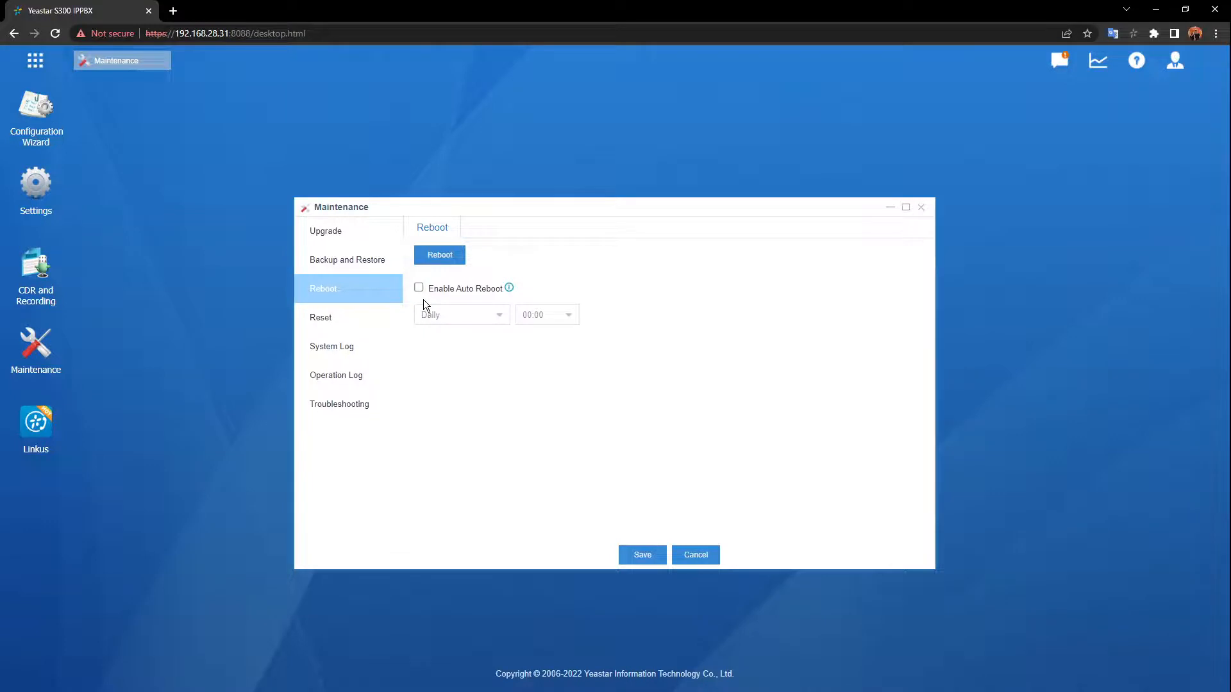
Step: Review the factory reset options, the System Log settings and files, and the Operation Log
click(371, 319)
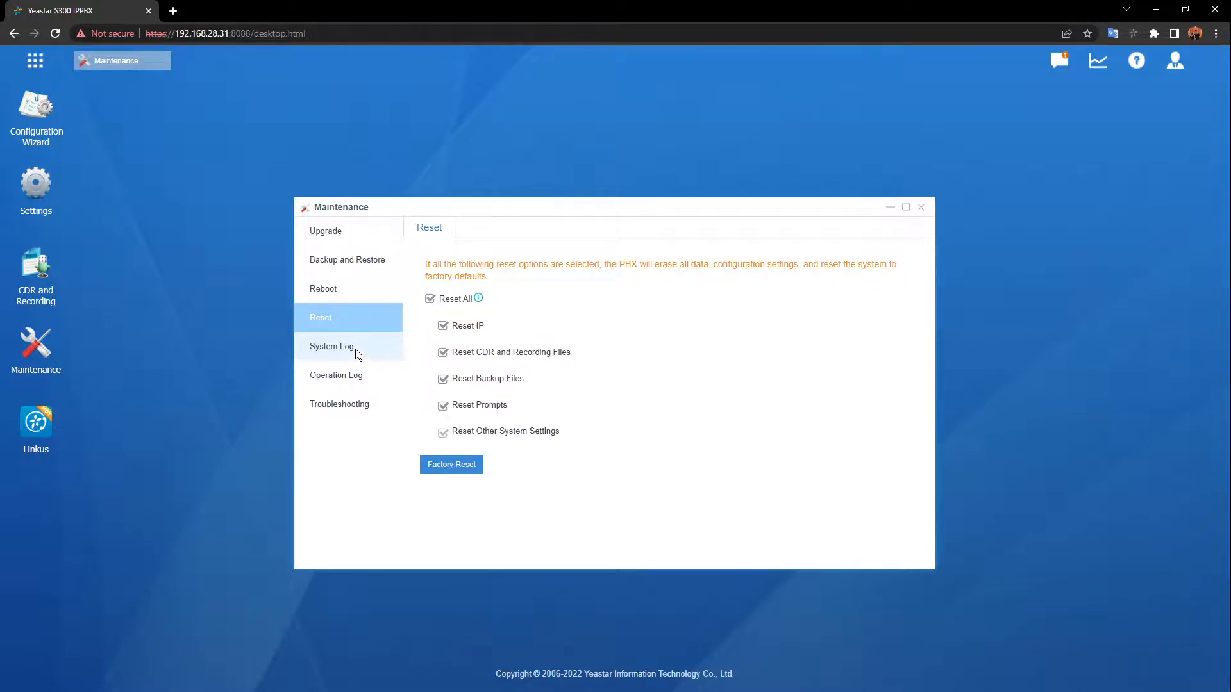
click(355, 349)
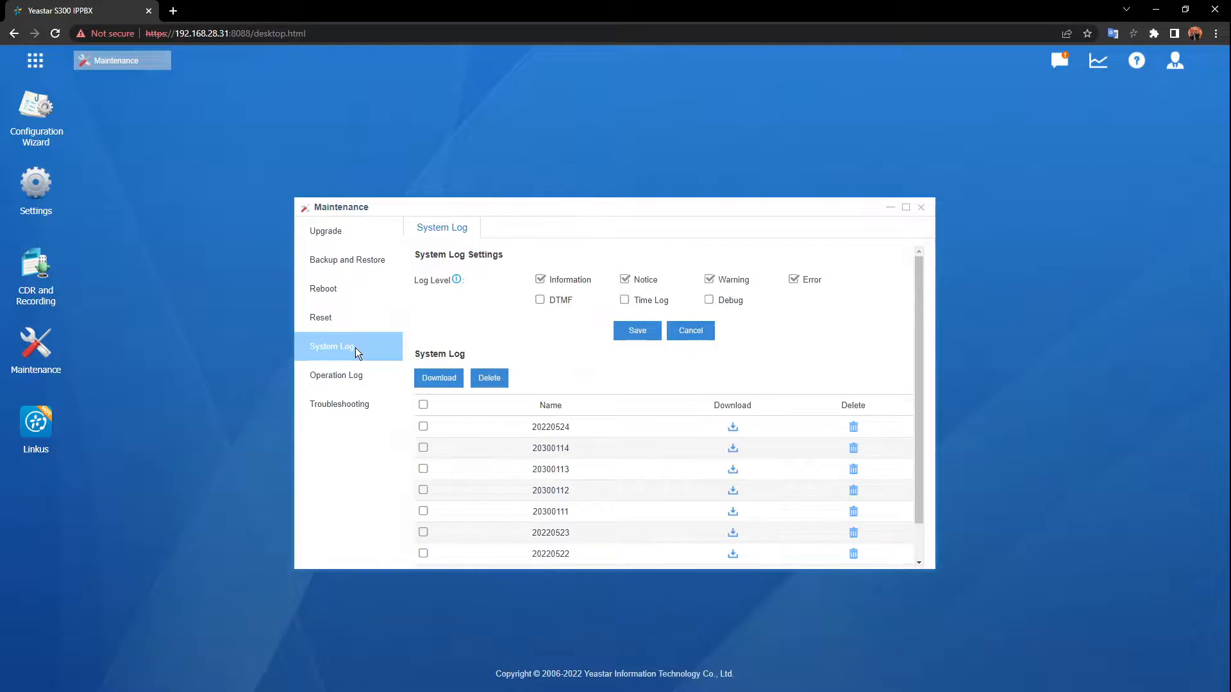
click(360, 372)
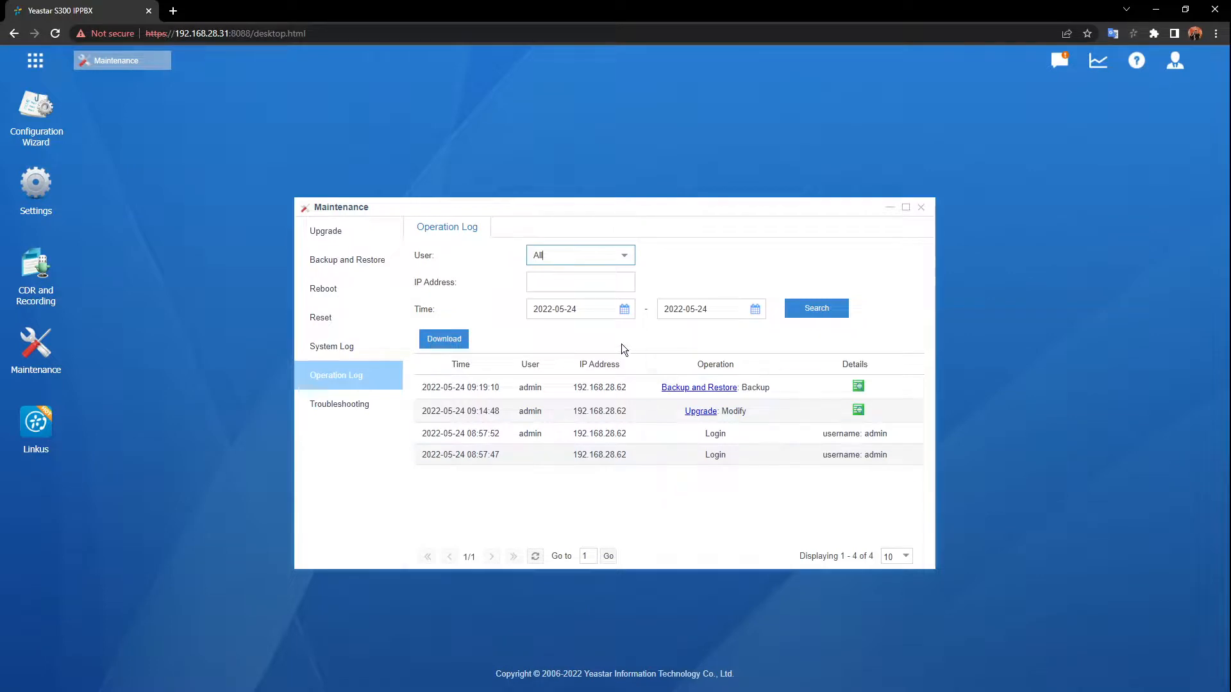
Step: Examine the interface choices of the Ethernet Capture Tool and the port choices of the Port Monitor Tool under Troubleshooting
click(344, 404)
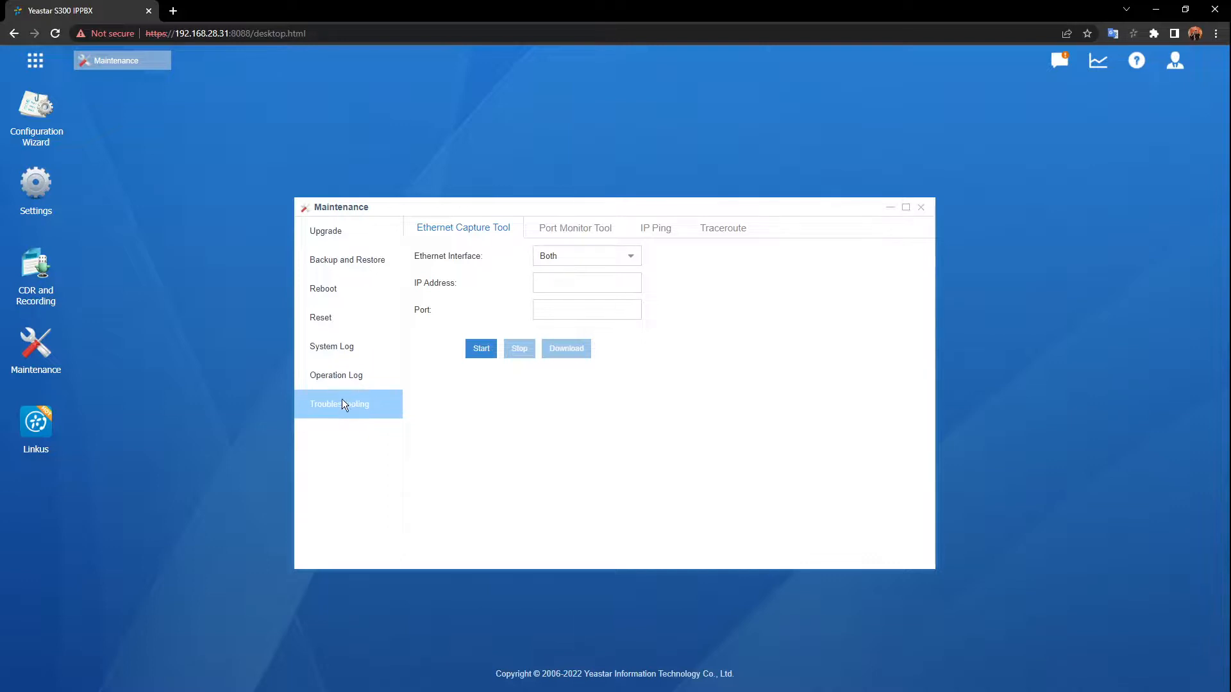
click(627, 257)
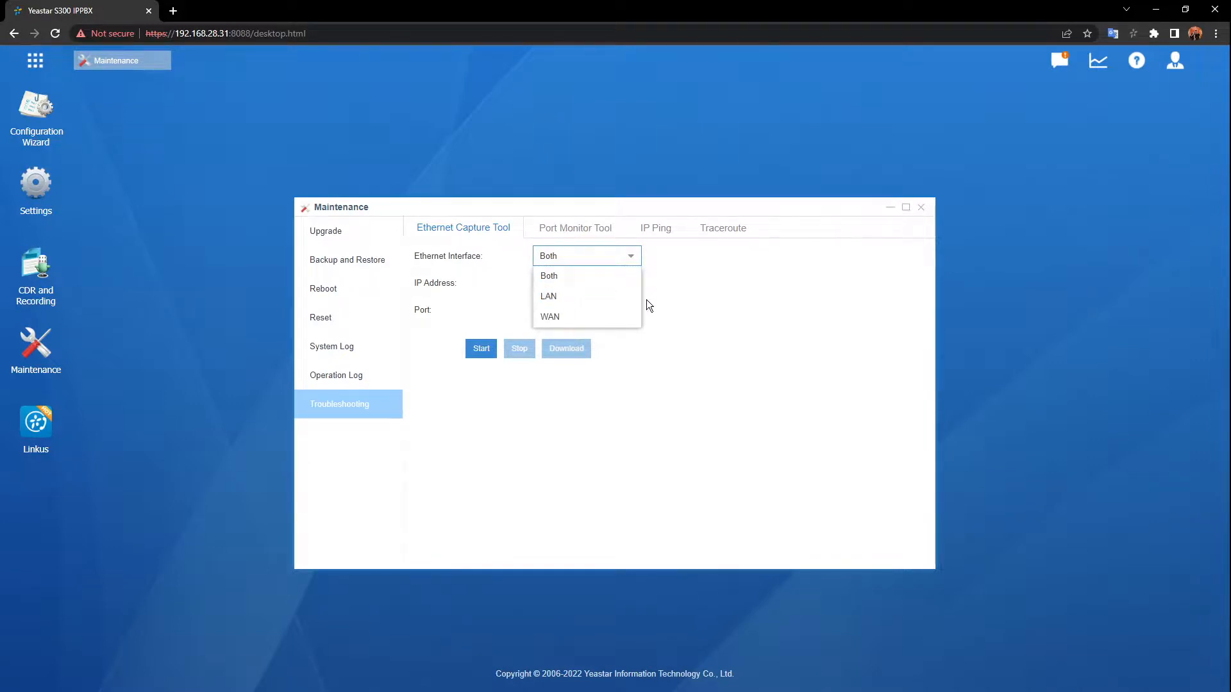
click(689, 282)
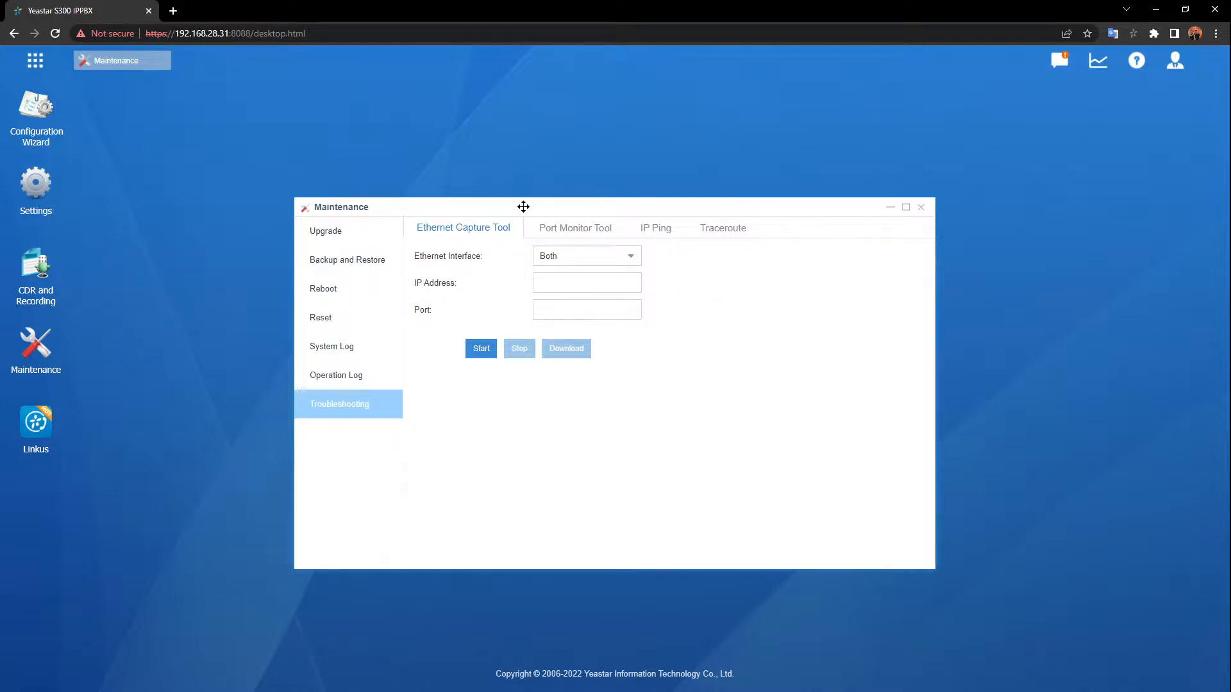
click(594, 233)
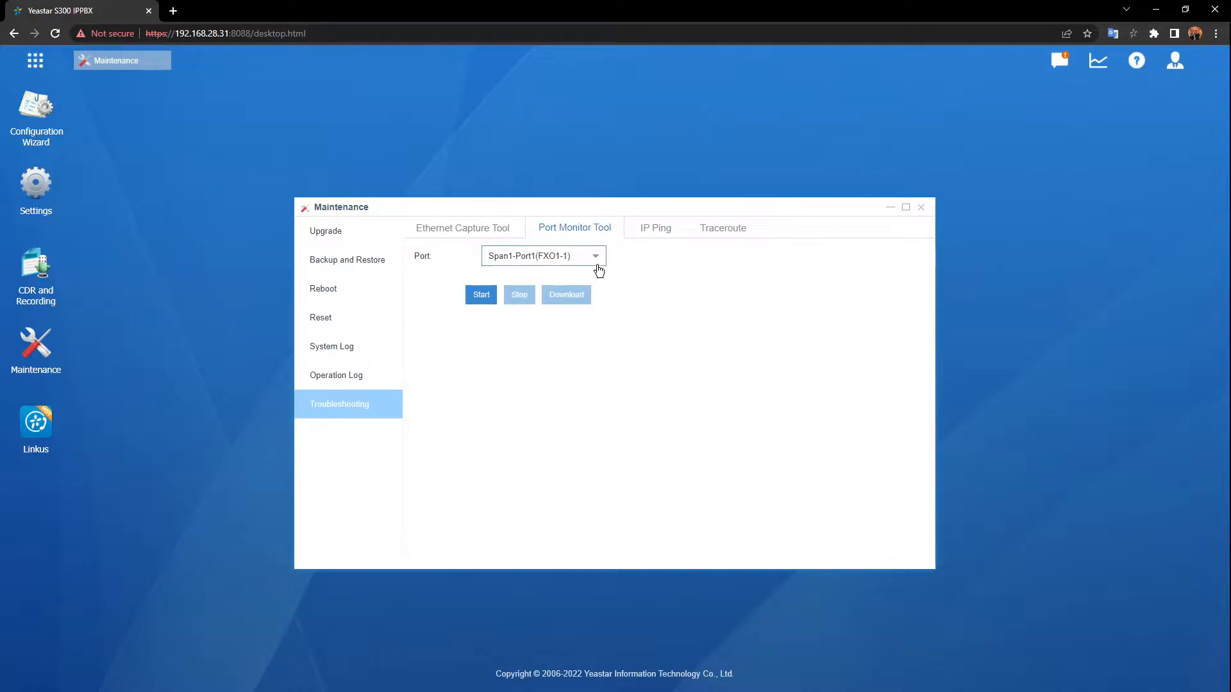
click(597, 262)
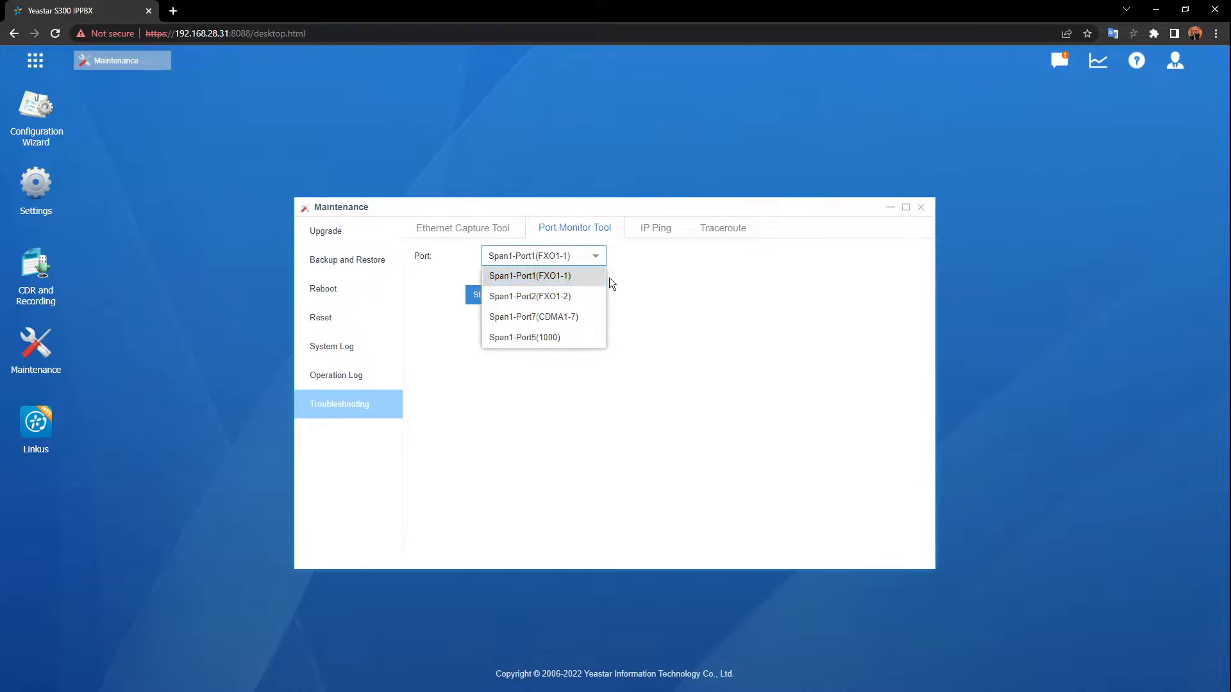
click(689, 269)
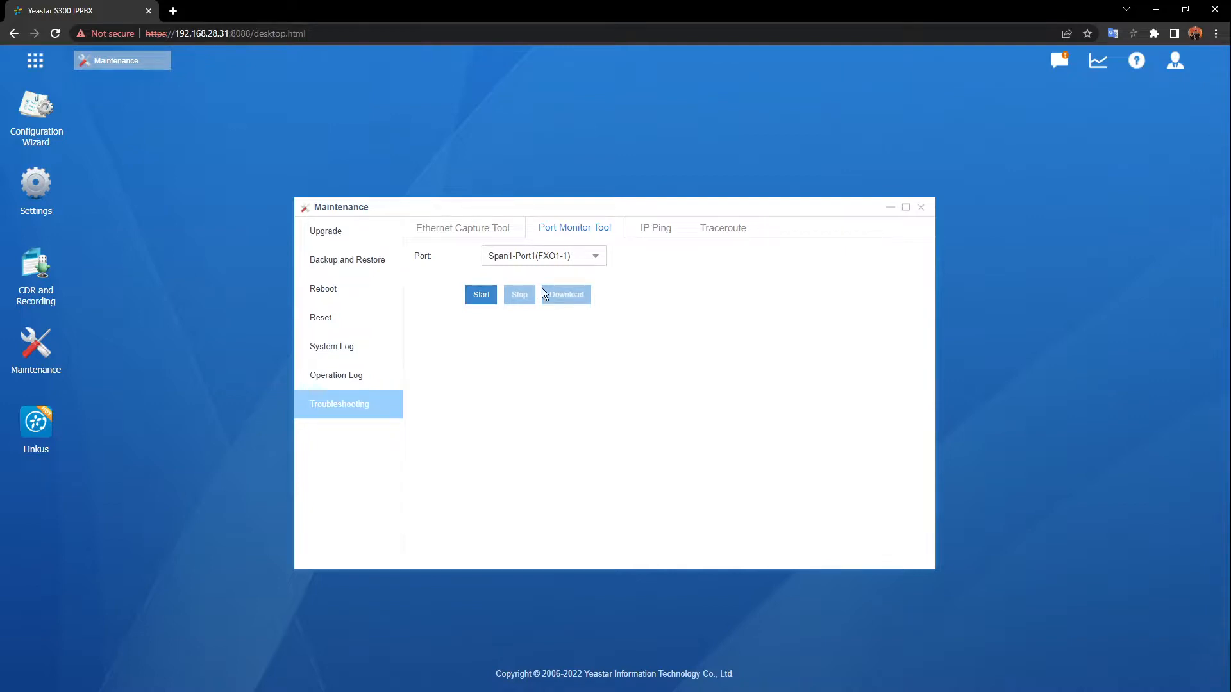
Step: View the IP Ping and Traceroute troubleshooting tools, and close Maintenance
click(663, 236)
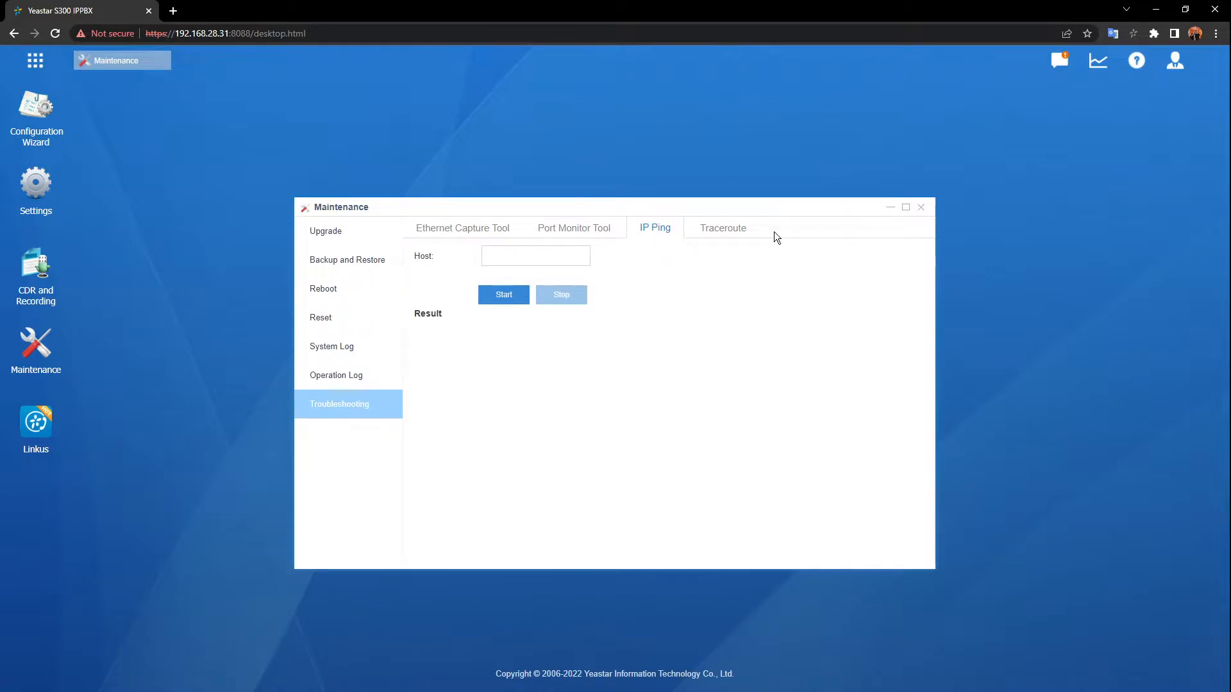
click(738, 238)
click(921, 208)
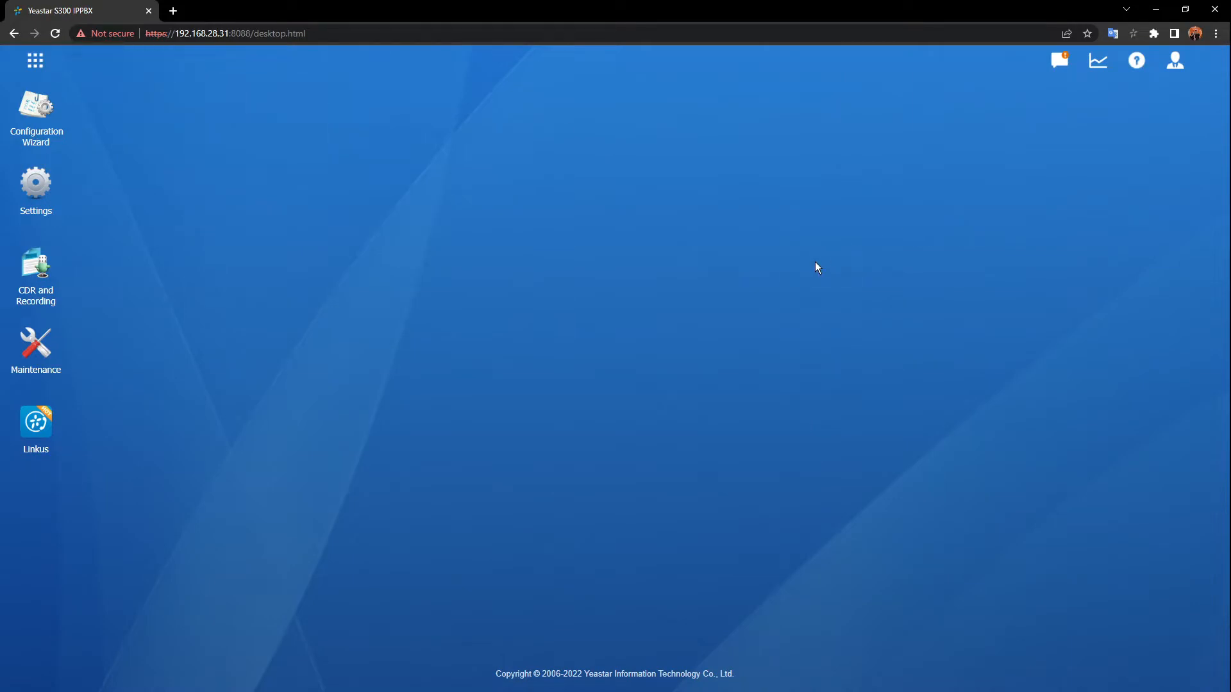
Step: Open Linkus and examine the Linkus Cloud Service Pro settings, highlighting the domain name (FQDN)
click(36, 424)
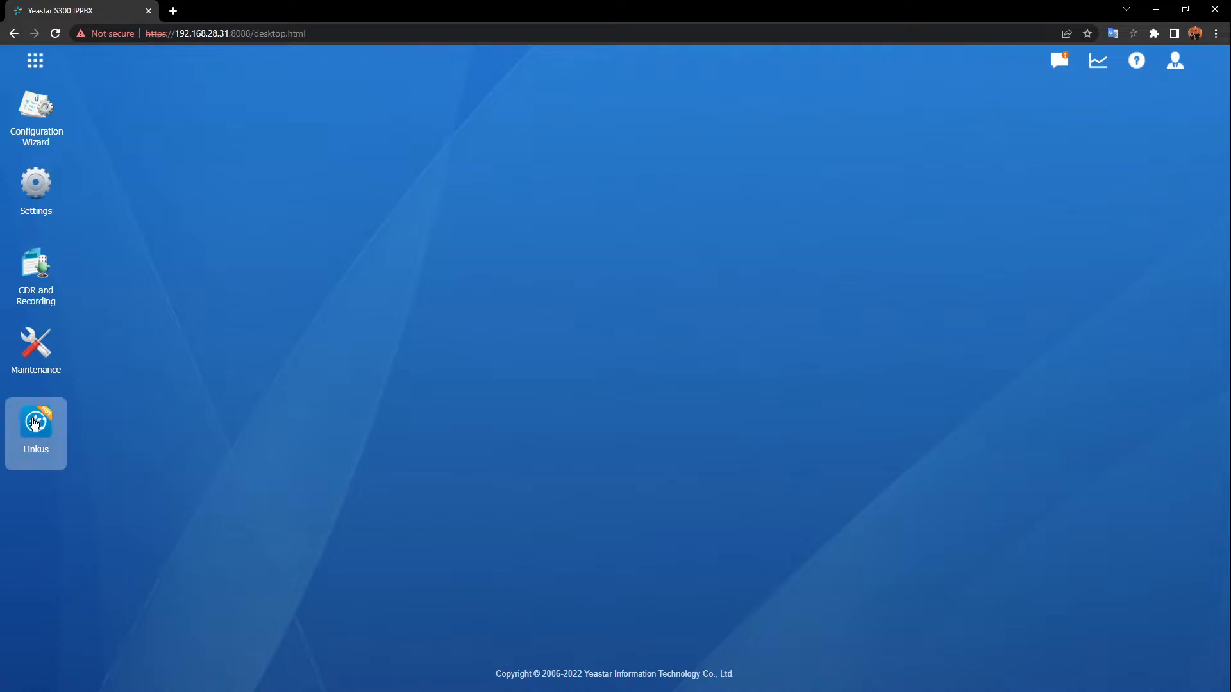
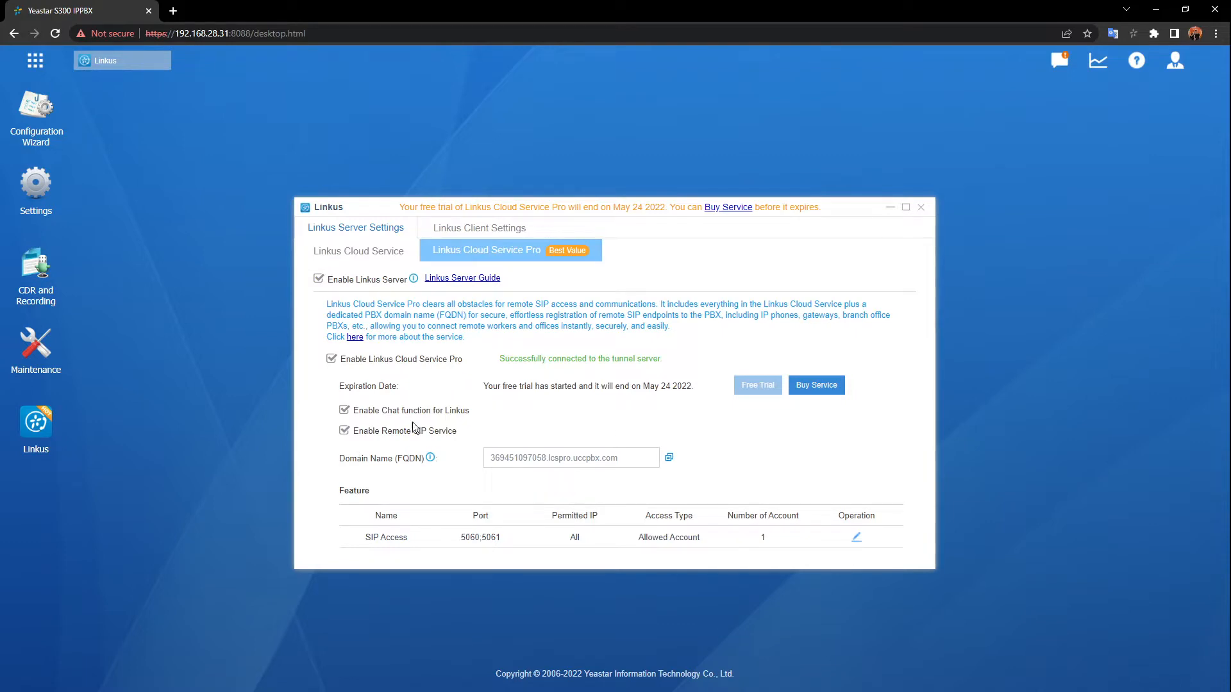
drag(619, 459, 362, 431)
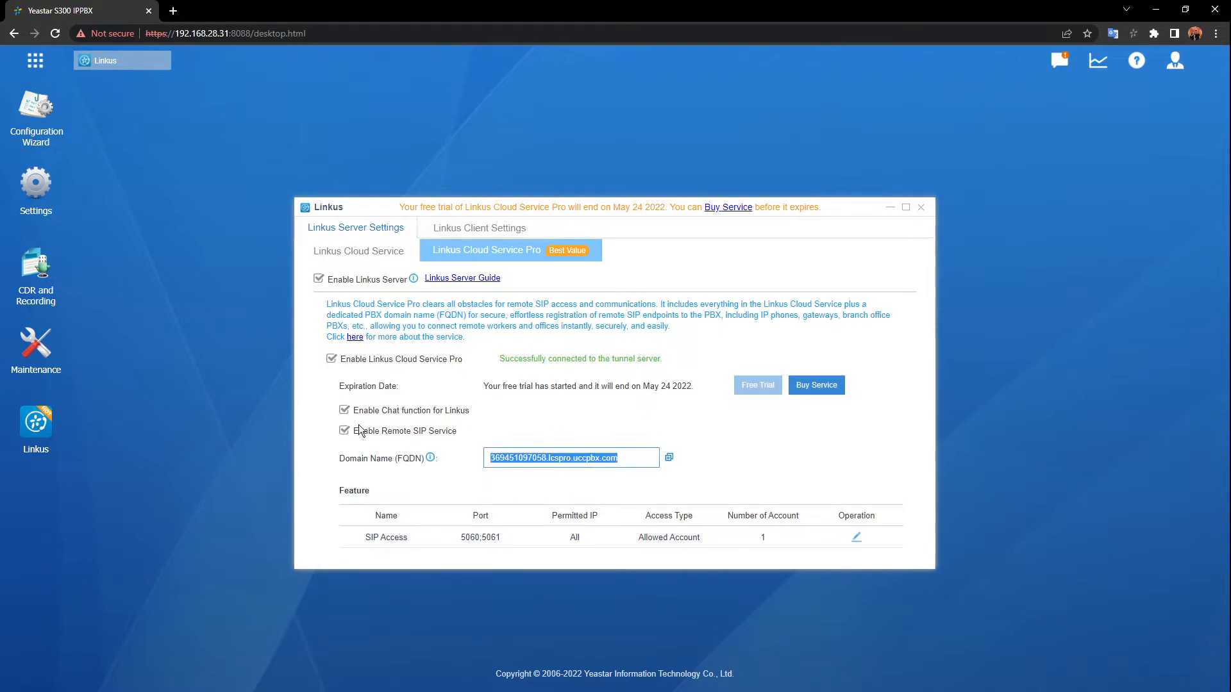
click(632, 488)
drag(652, 467, 435, 448)
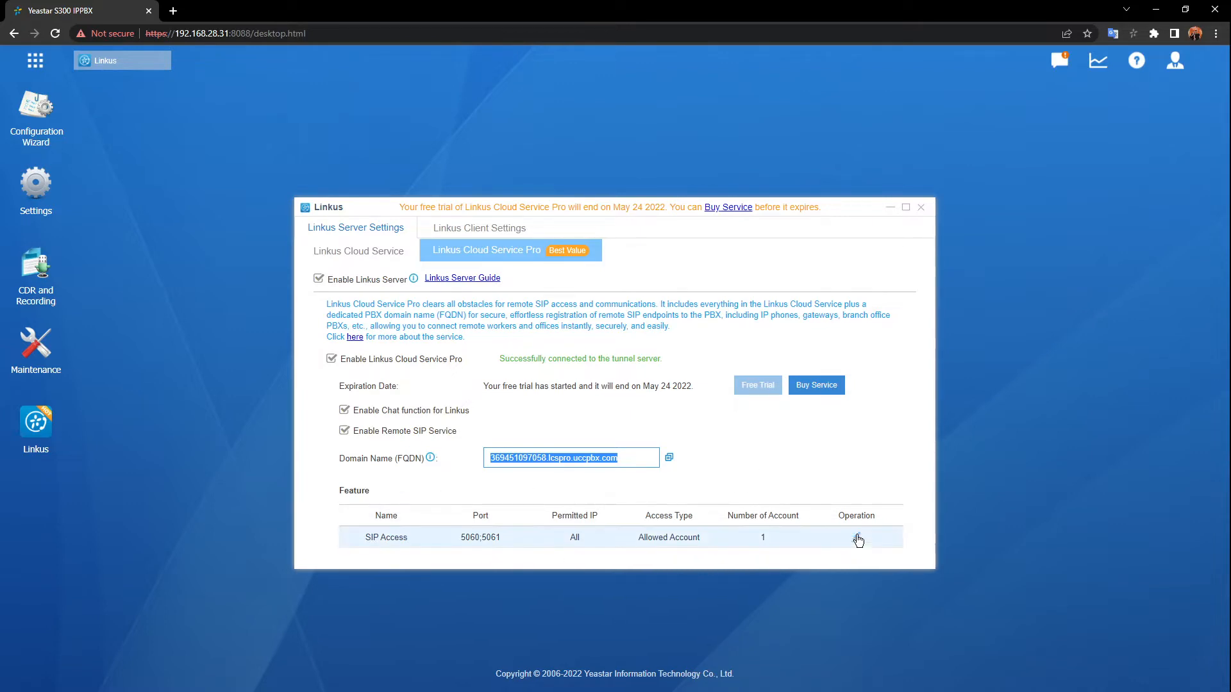
Step: Try the Restricted Account access type for SIP Access with extension 1001 added to the selected accounts, and discard the edit
click(856, 538)
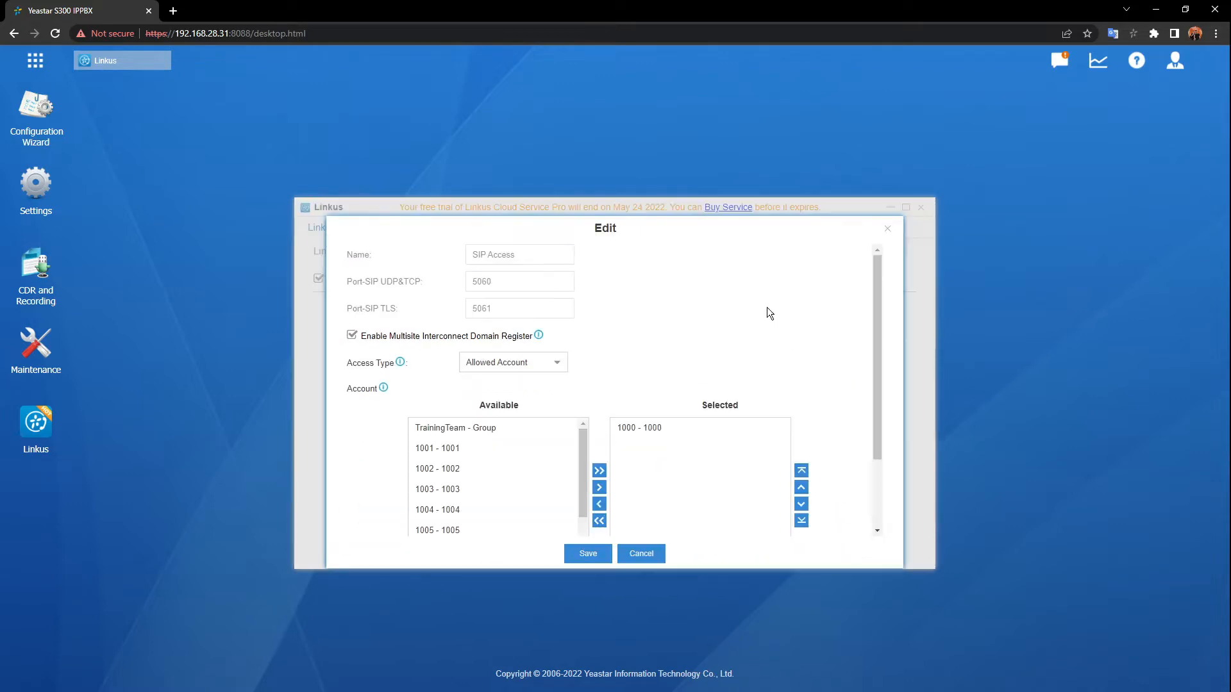
scroll(731, 324, down, 3)
scroll(833, 369, up, 3)
click(557, 363)
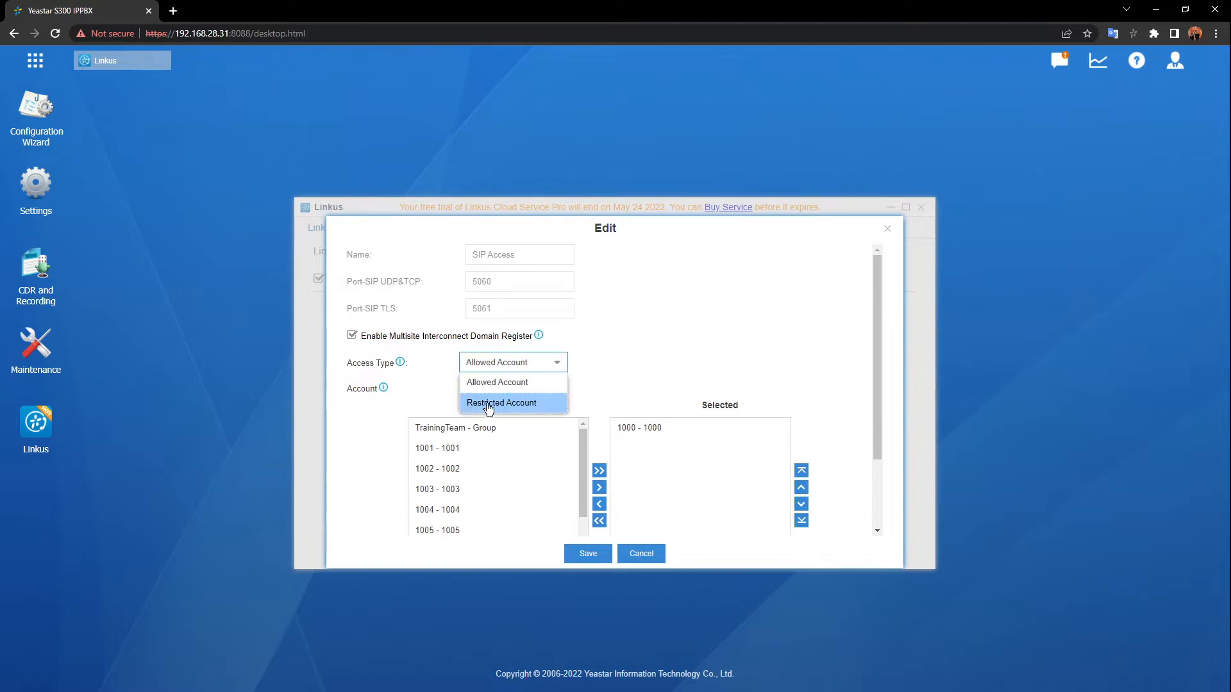
click(505, 408)
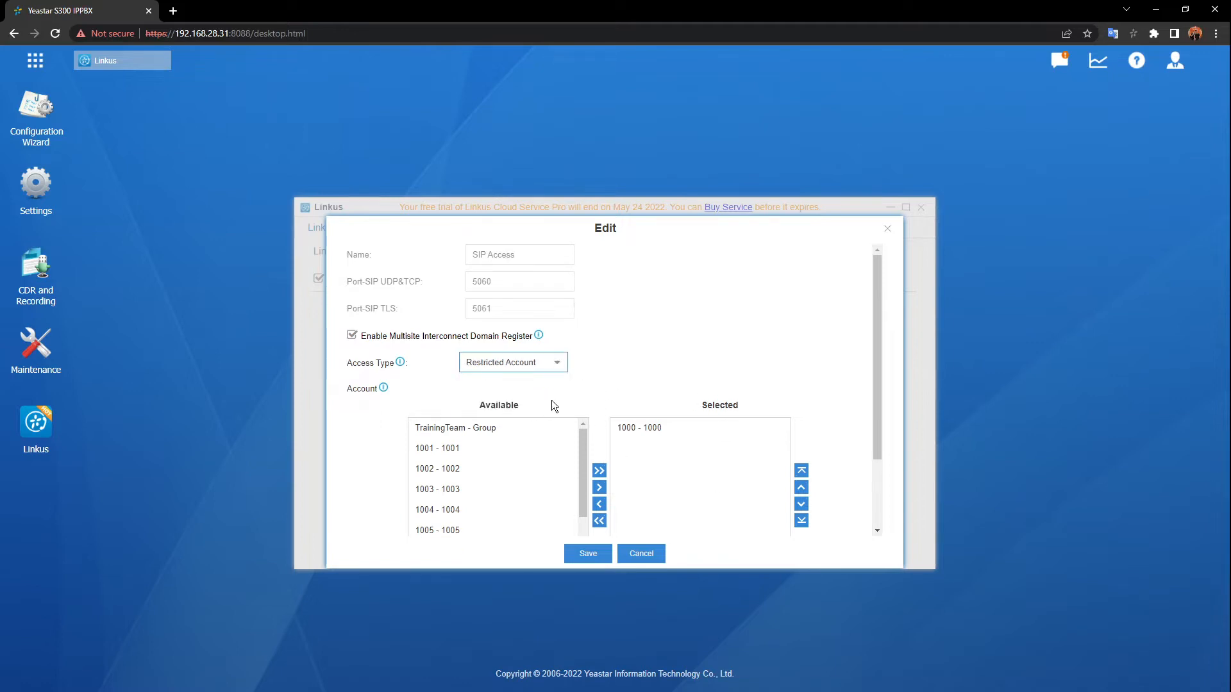
double_click(518, 448)
click(674, 431)
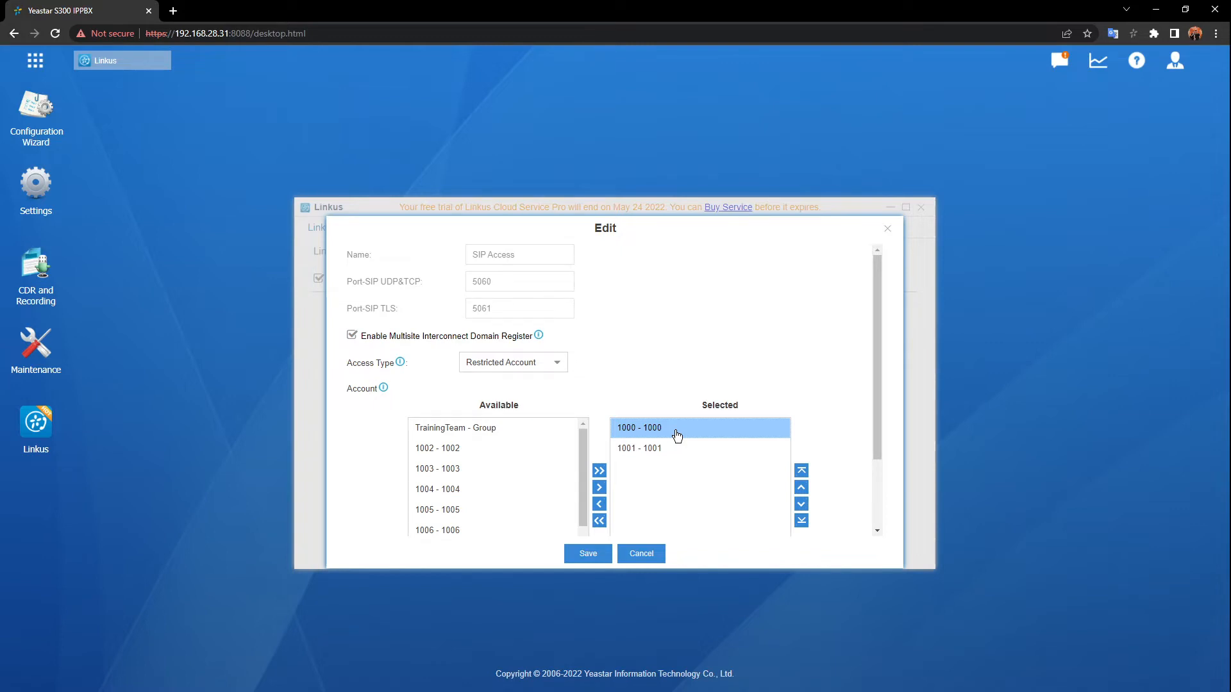
click(888, 229)
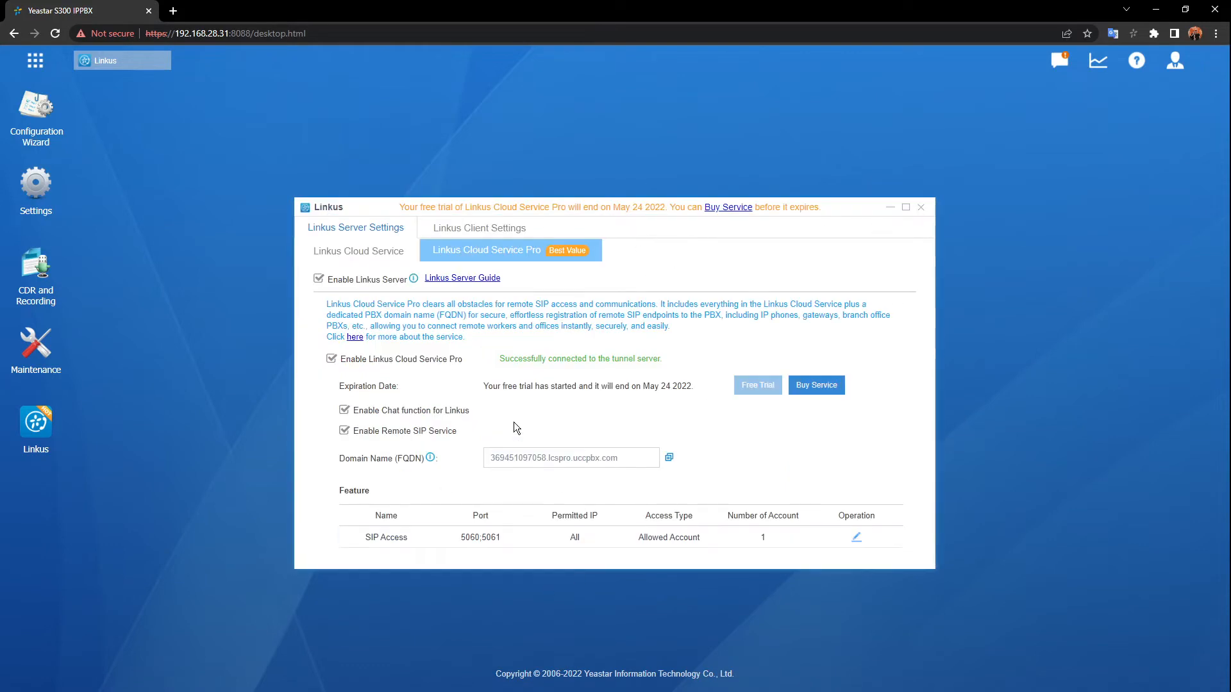
Step: Open the Linkus Client Settings and review the login email template without changing it
click(486, 237)
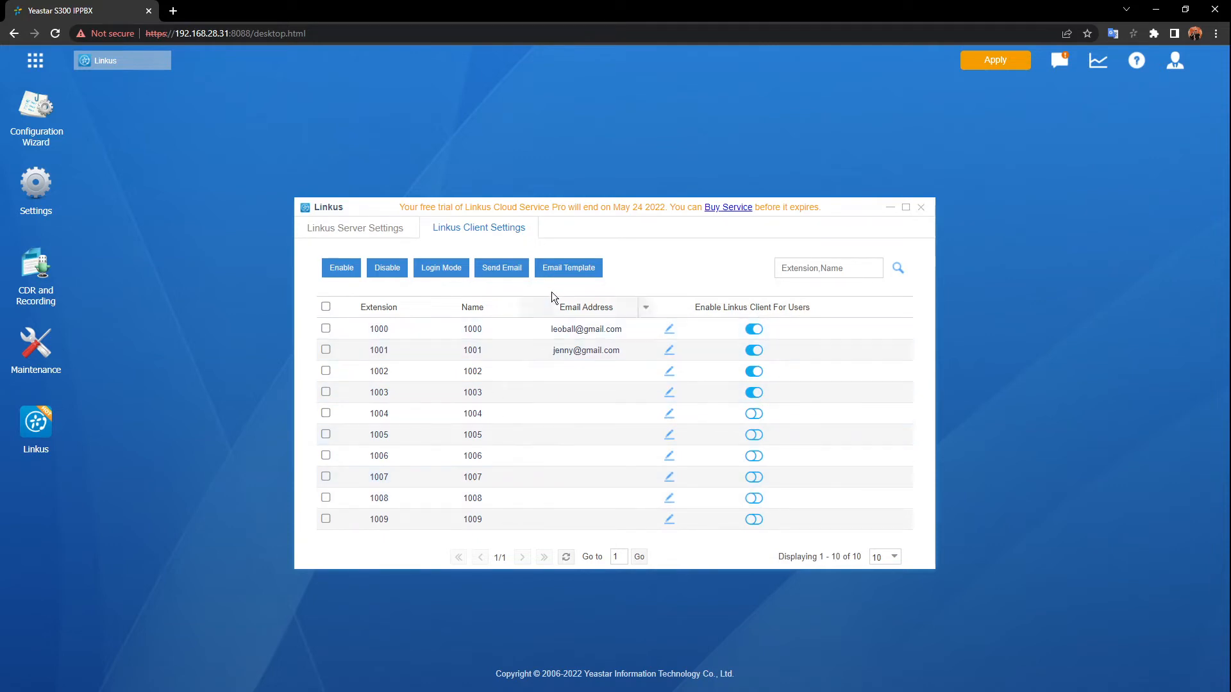
click(564, 273)
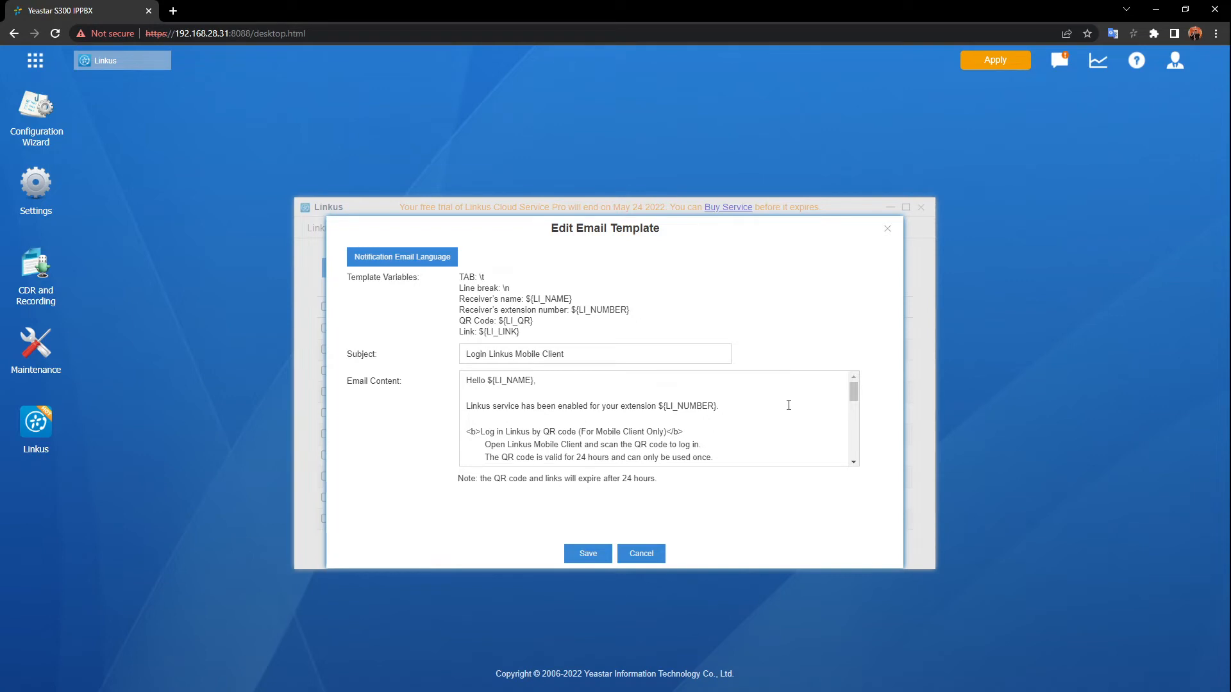
scroll(790, 410, down, 1)
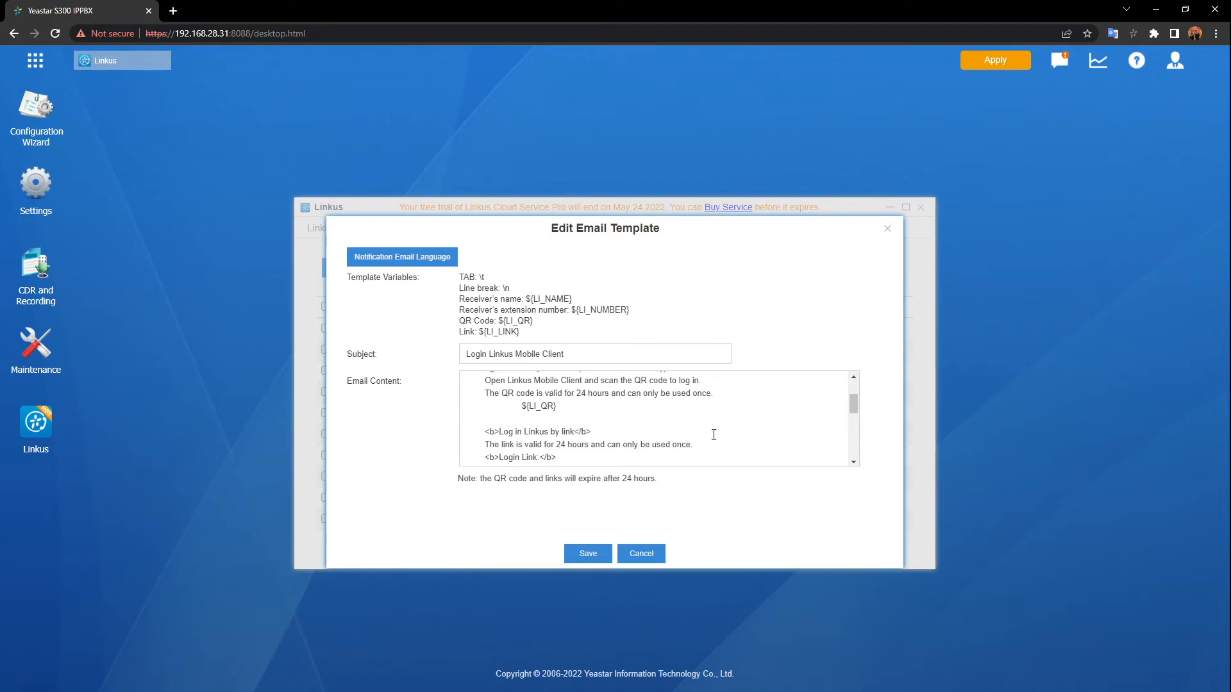
click(657, 550)
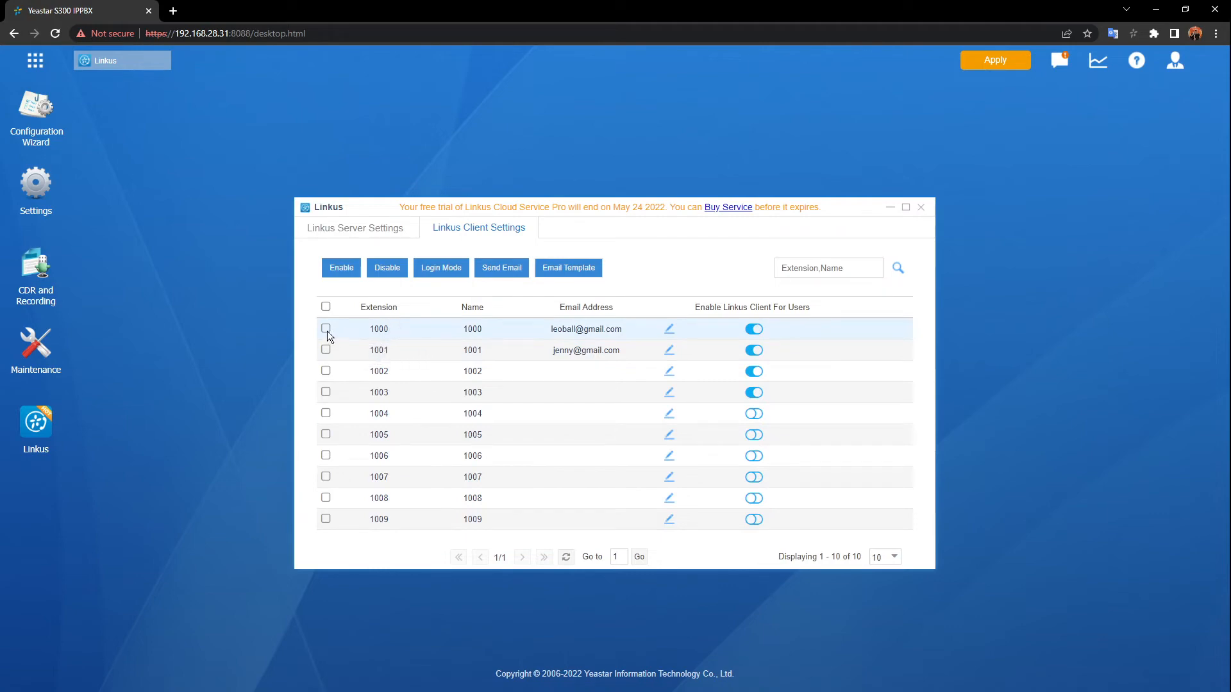
Step: Start sending the Linkus login email to extensions 1000 and 1001, stop the sending, and apply the pending PBX settings
click(511, 269)
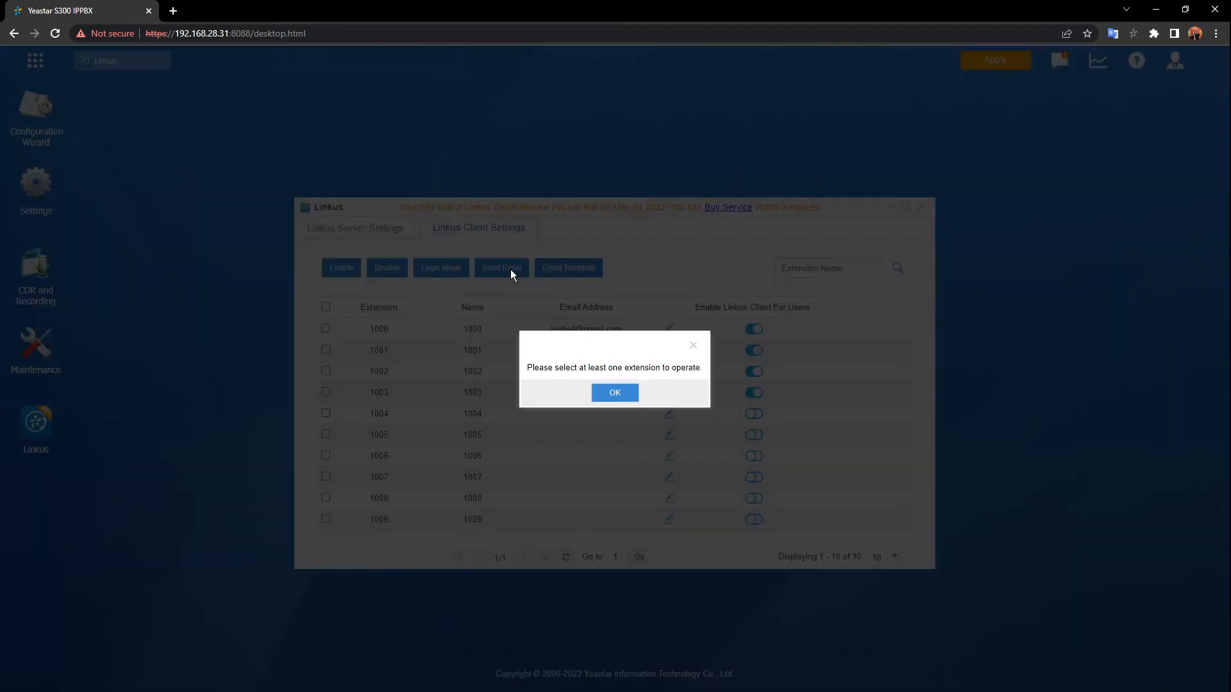
click(599, 392)
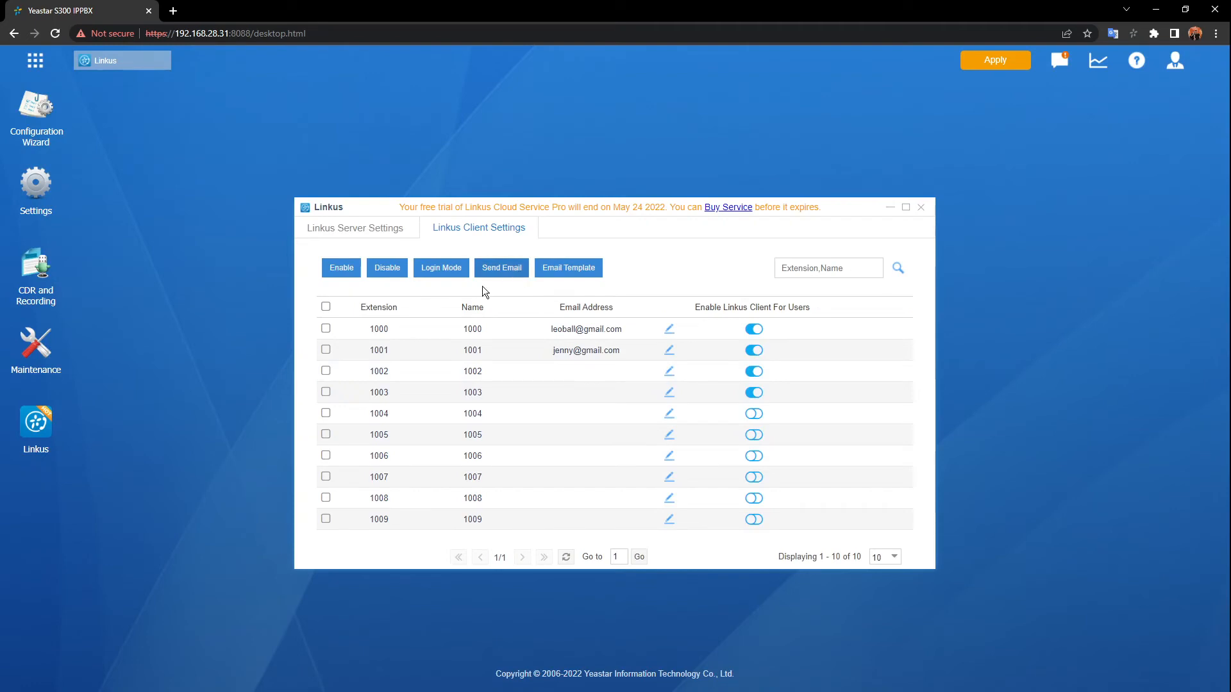
click(325, 329)
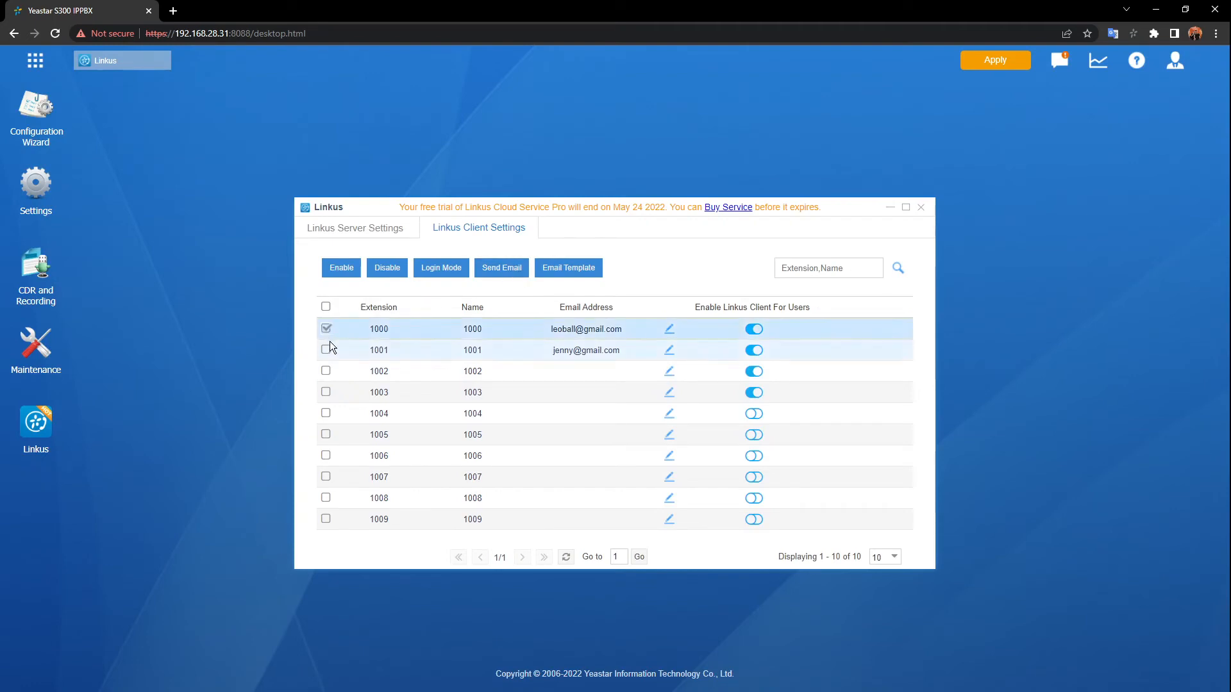
click(325, 350)
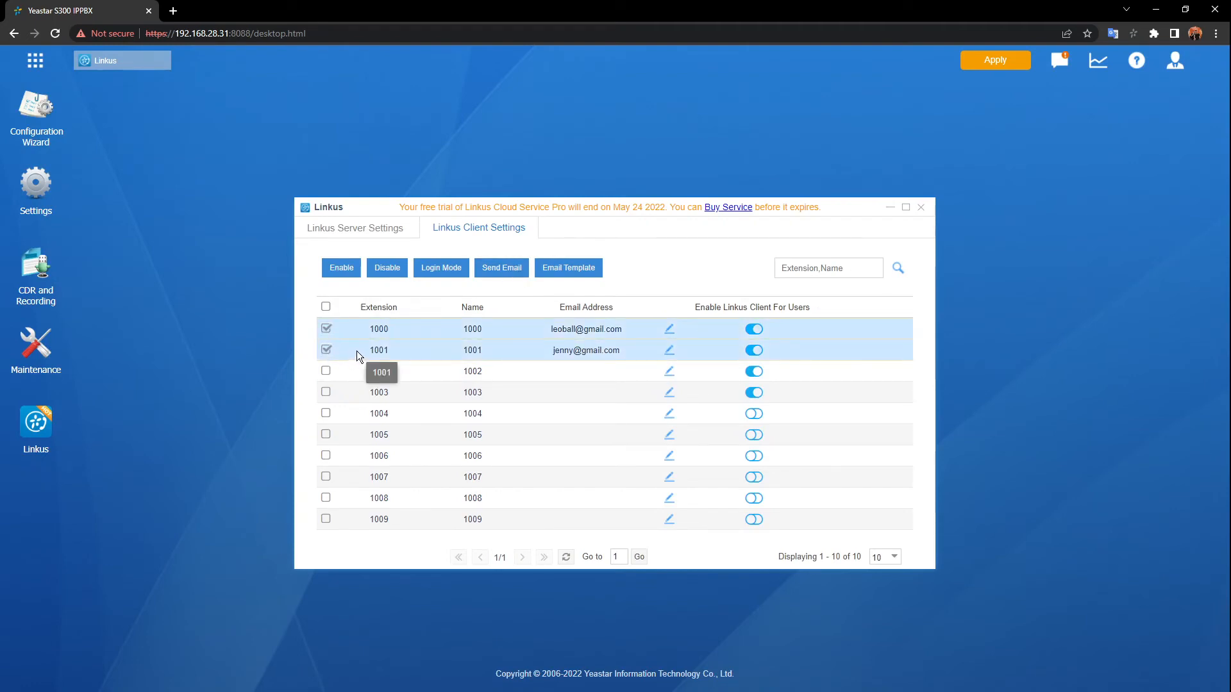
click(521, 267)
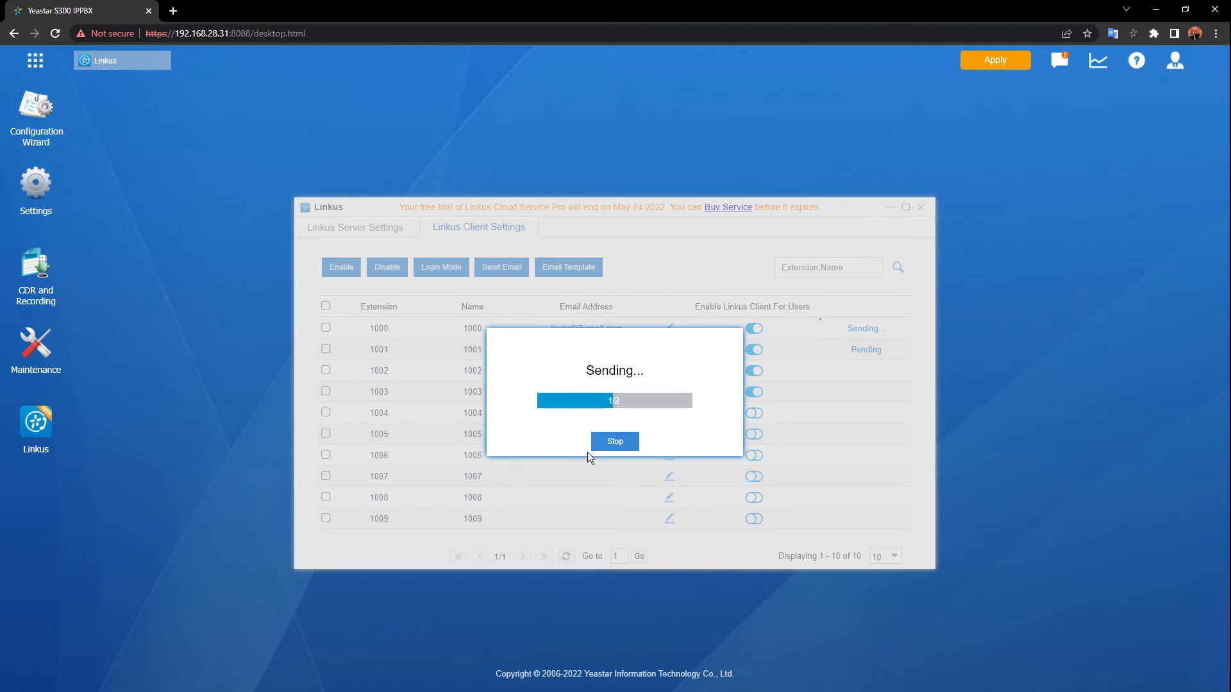
click(613, 444)
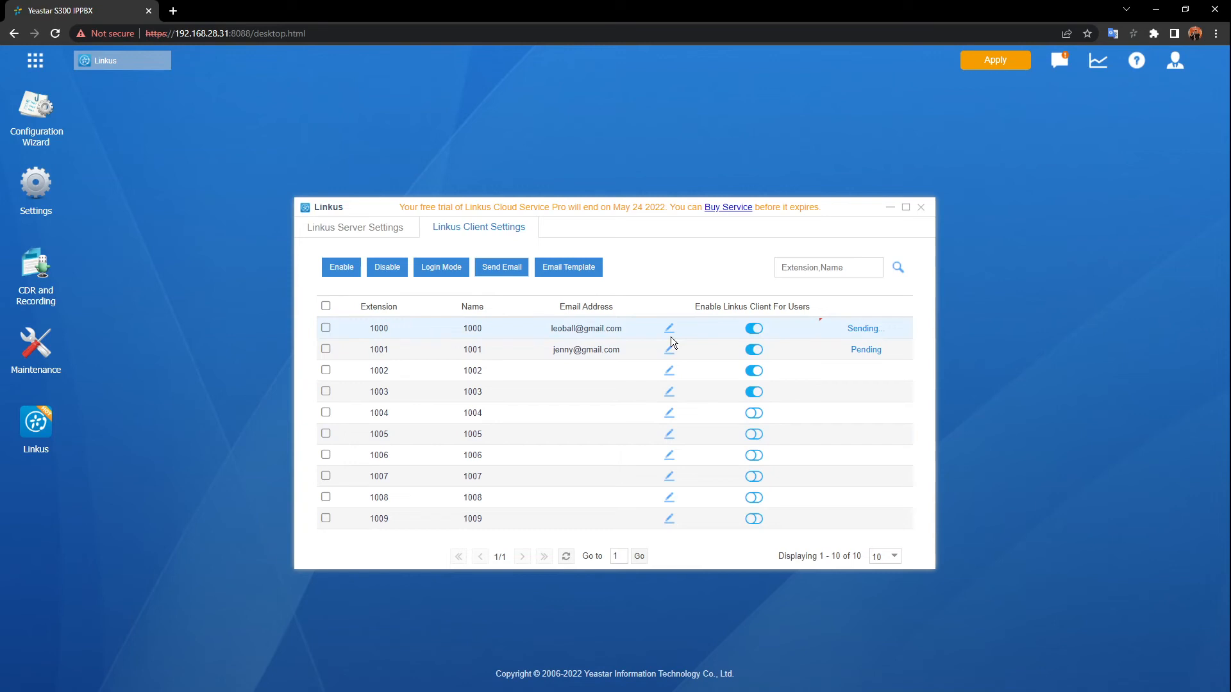
click(994, 61)
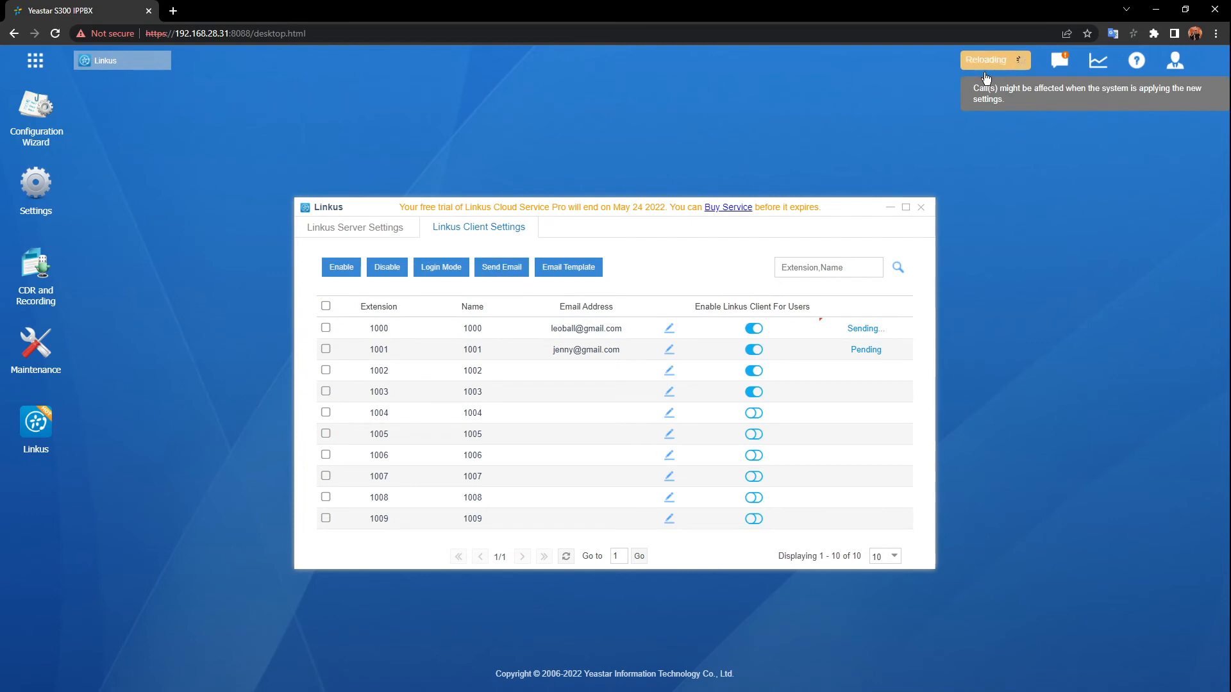